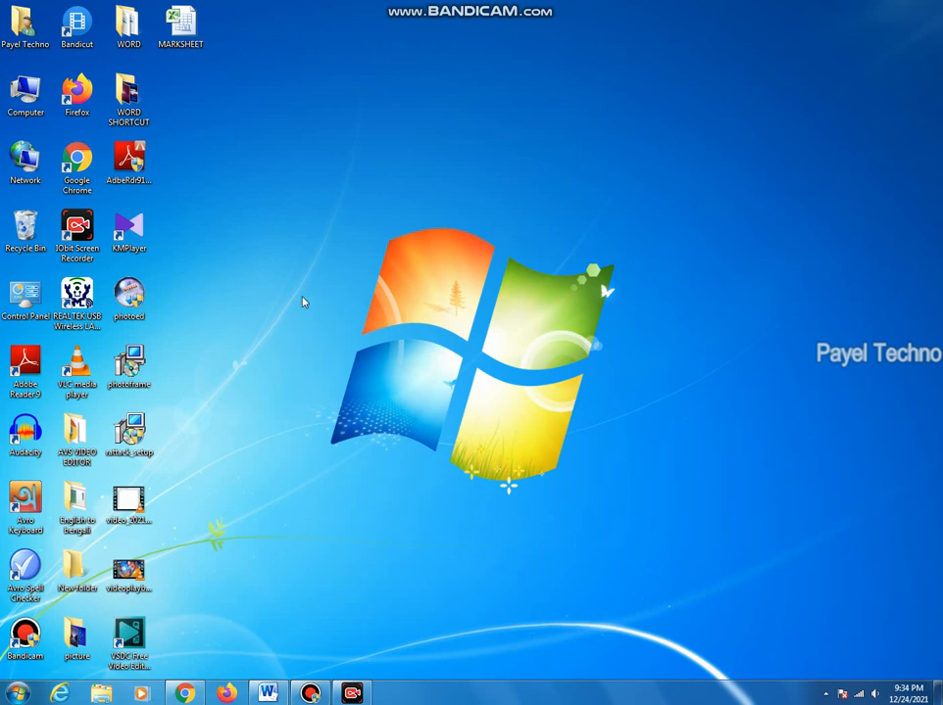
# Switch to the open blank Word document
pyautogui.click(267, 694)
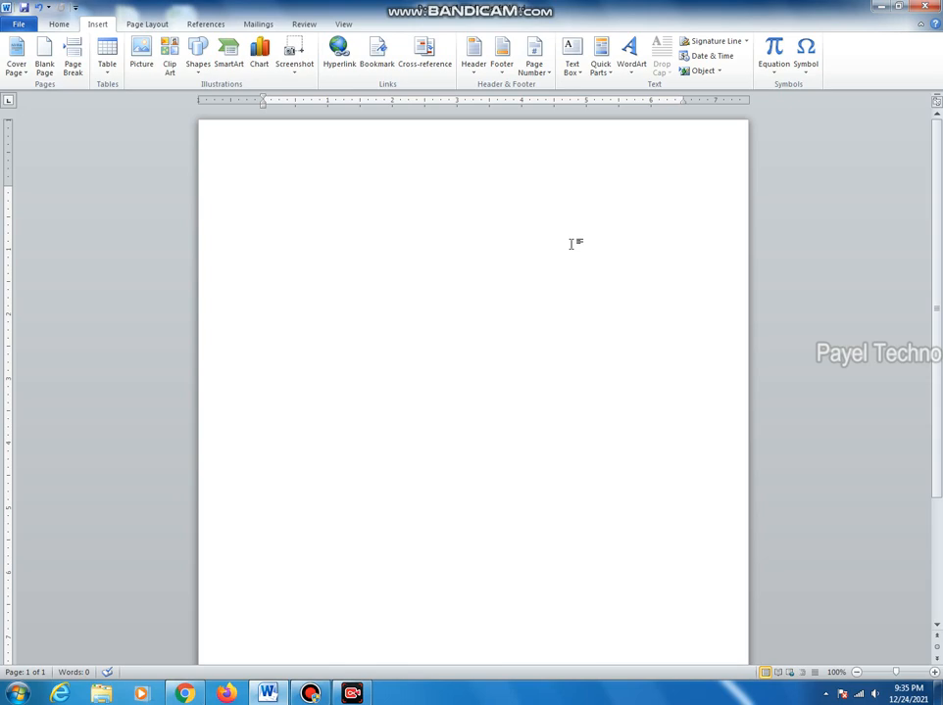
# Insert a 10-column by 8-row table using the grid and enlarge it so its rows become taller
pyautogui.click(107, 68)
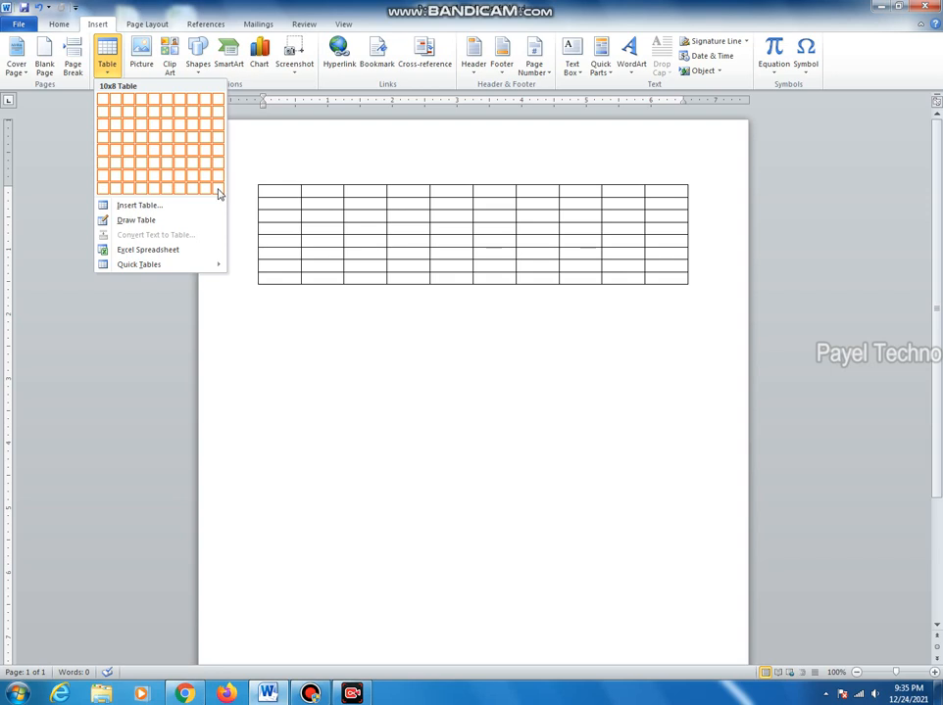
pyautogui.click(218, 193)
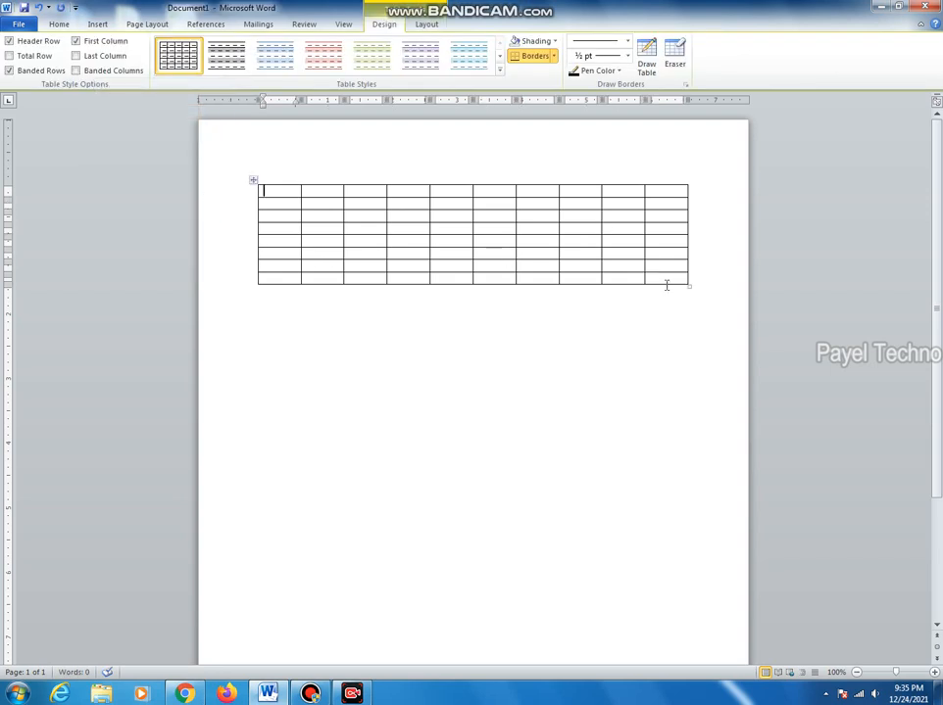
pyautogui.moveTo(686, 284); pyautogui.dragTo(692, 347)
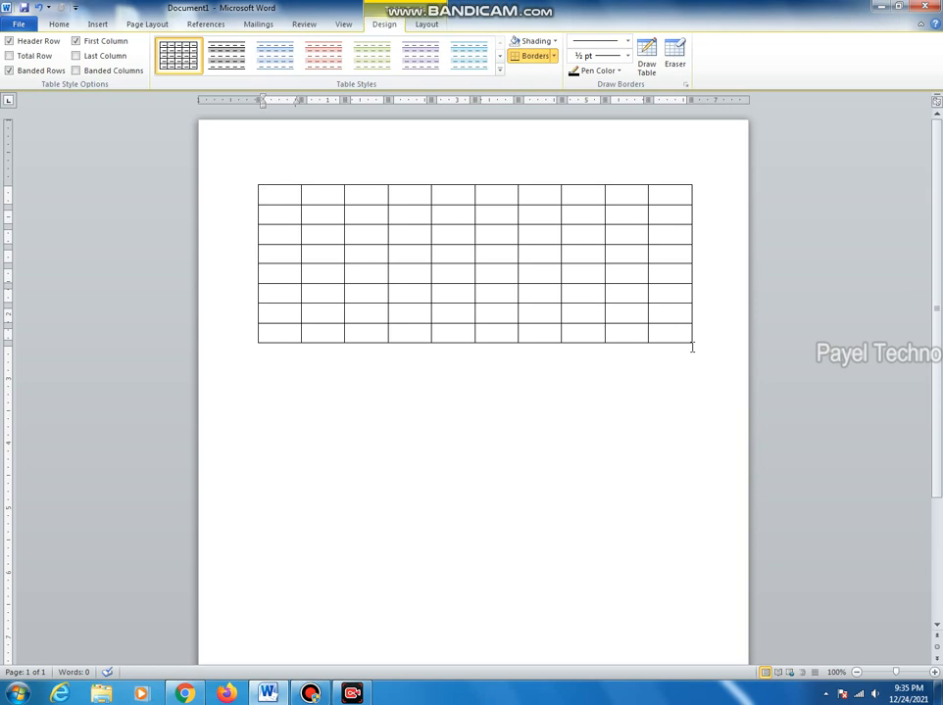
# Select the entire document content and delete the 10-column table
pyautogui.hotkey('ctrl', 'a')
pyautogui.press('Delete')
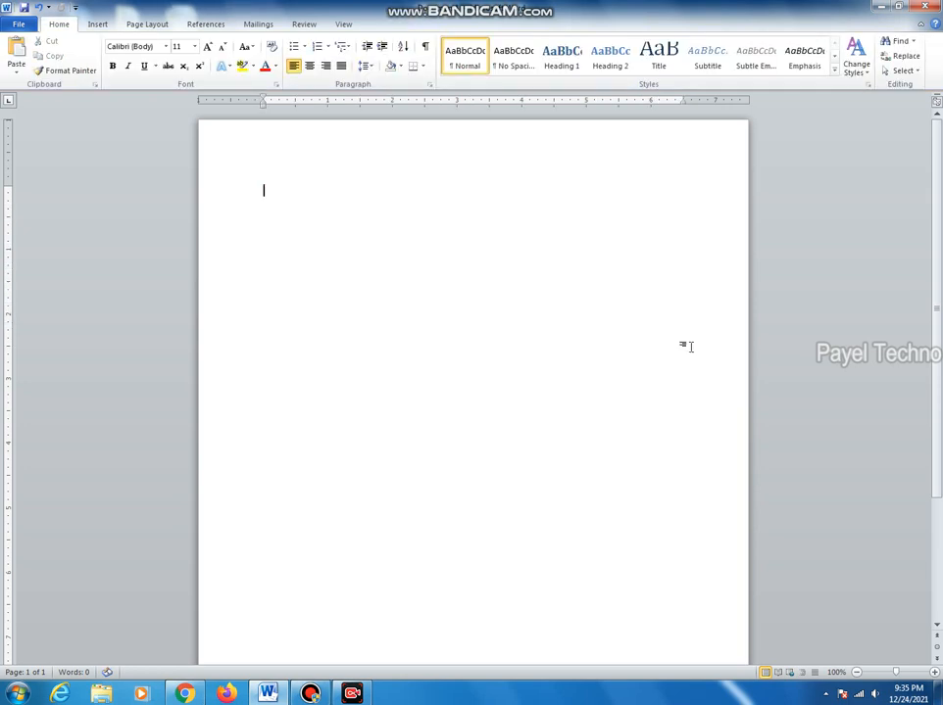
# Insert a table with 8 columns and 10 rows by entering its dimensions, dismissing the Windows color scheme message
pyautogui.click(96, 26)
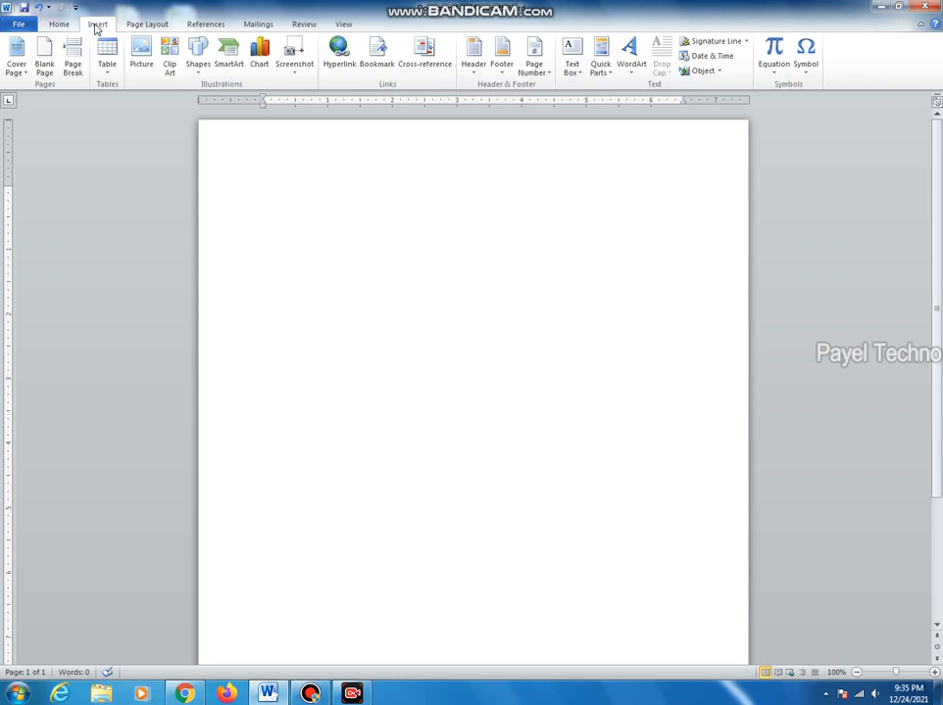
pyautogui.click(109, 76)
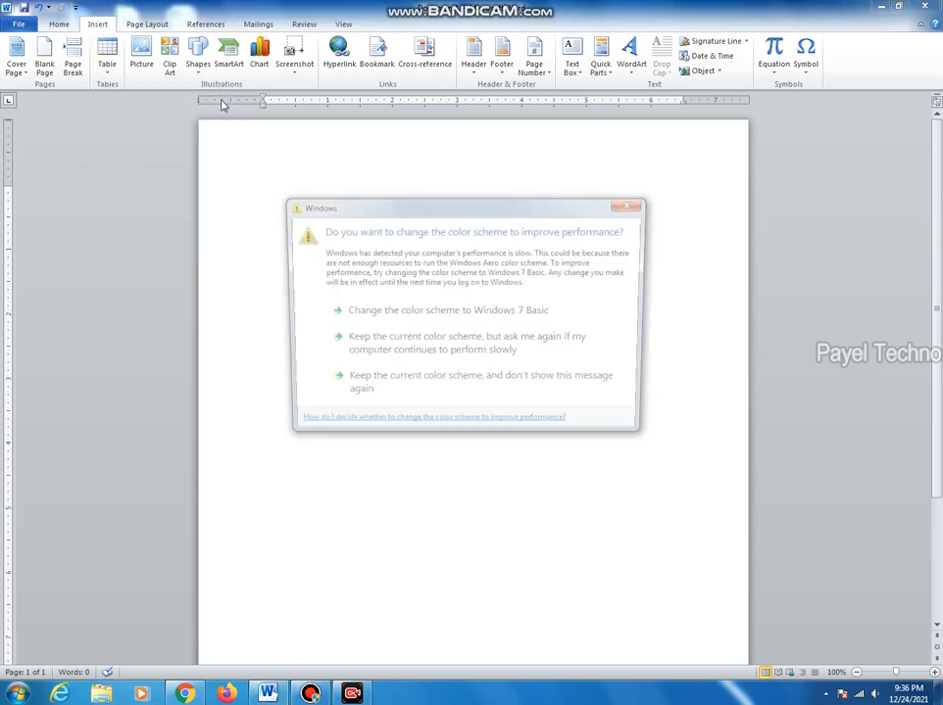
pyautogui.click(633, 206)
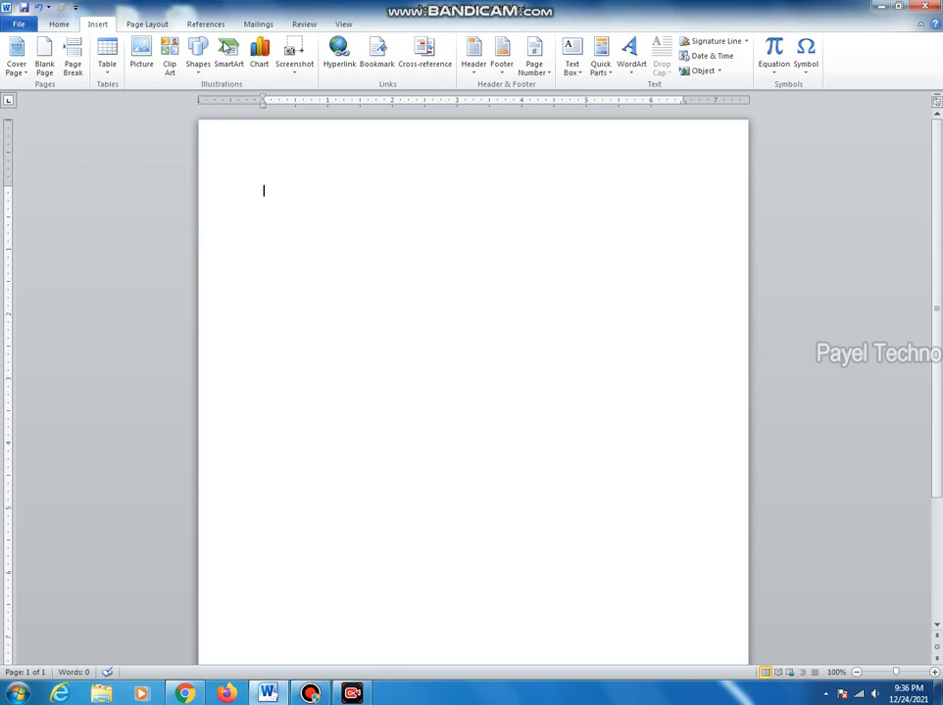
pyautogui.click(106, 56)
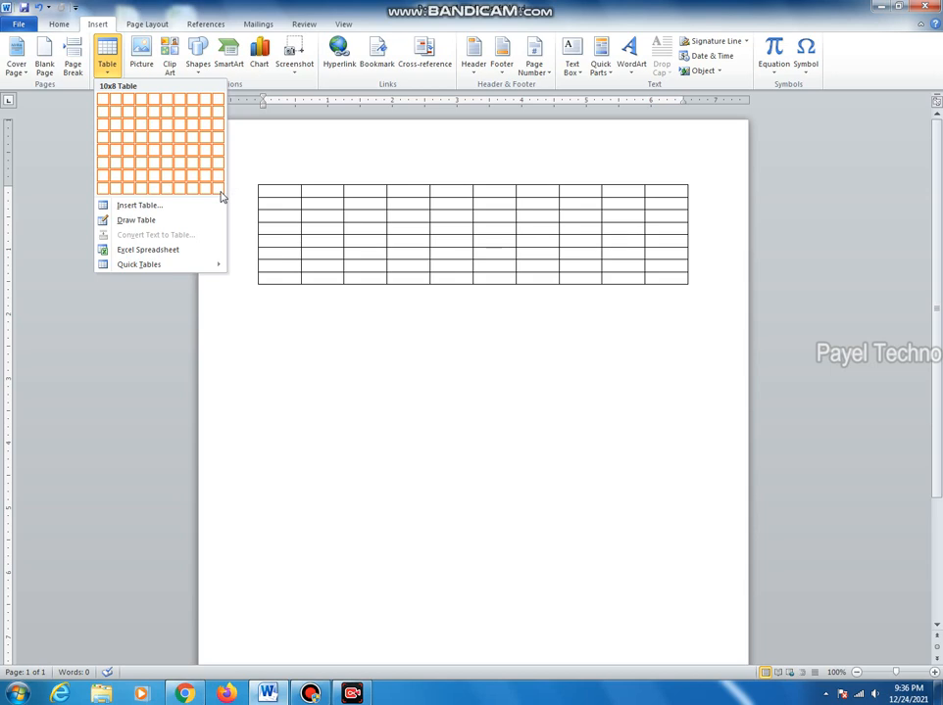
pyautogui.click(140, 206)
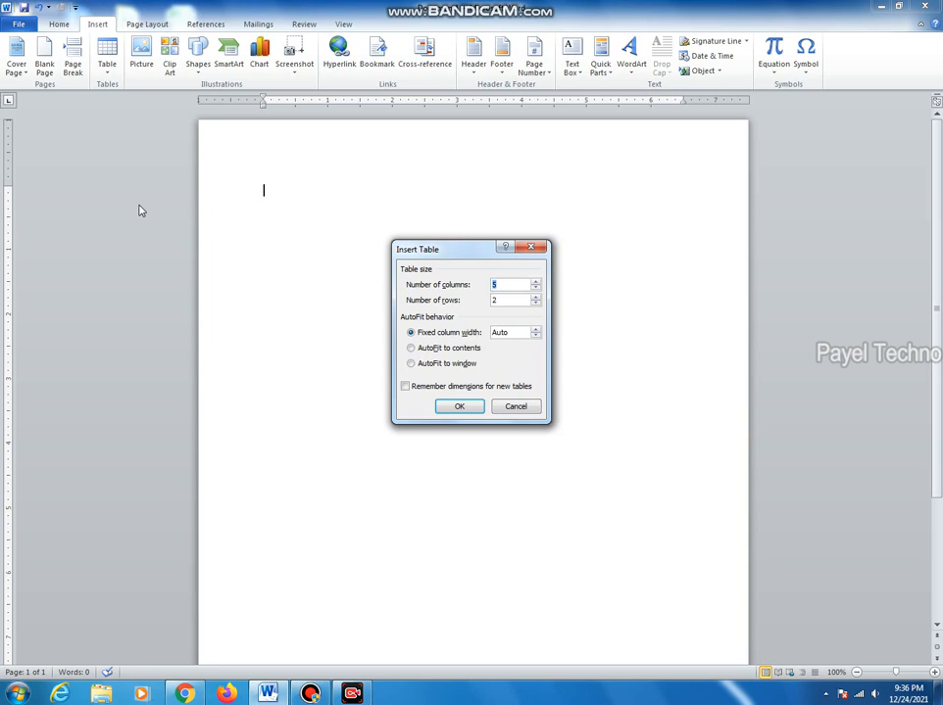
pyautogui.doubleClick(499, 300)
pyautogui.write('10')
pyautogui.doubleClick(502, 284)
pyautogui.write('8')
pyautogui.click(458, 406)
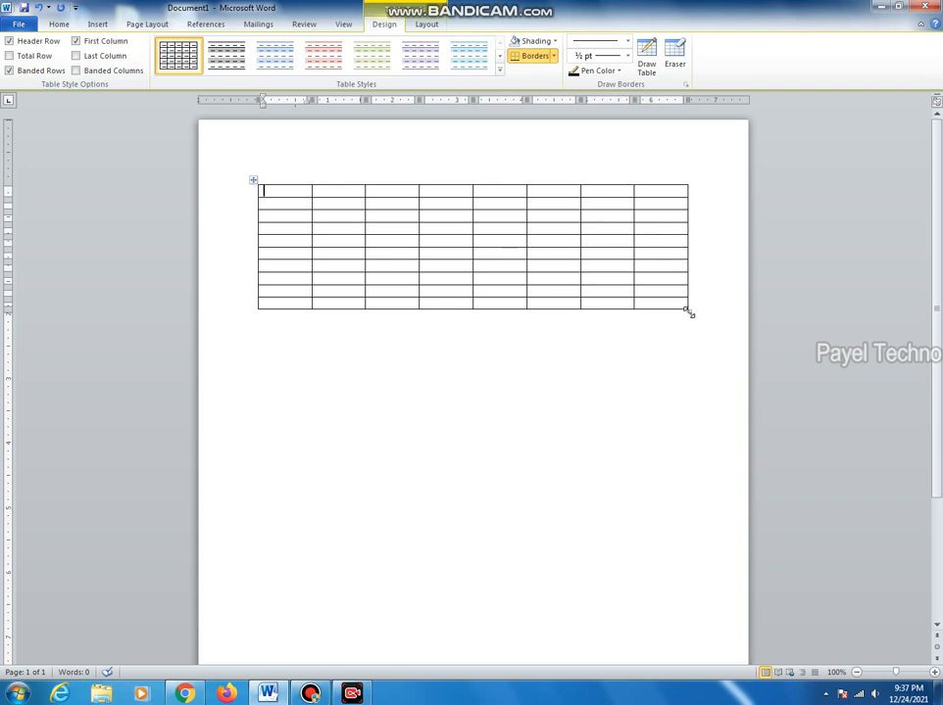
# Enlarge the table vertically, and make its first row shorter and its first column slightly wider
pyautogui.moveTo(689, 312); pyautogui.dragTo(687, 386)
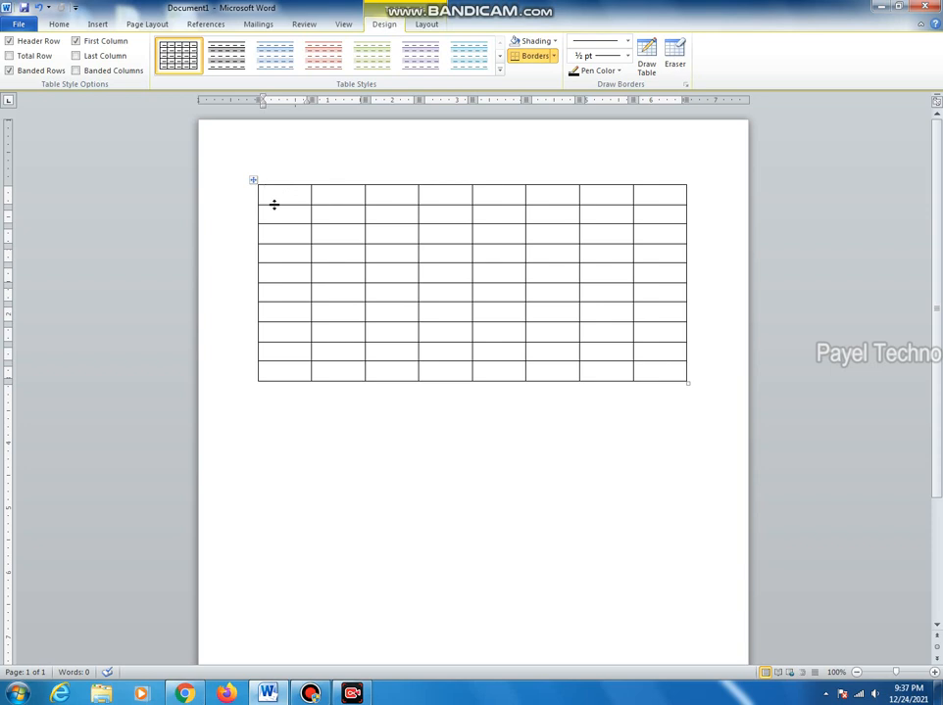
pyautogui.moveTo(274, 204); pyautogui.dragTo(315, 196)
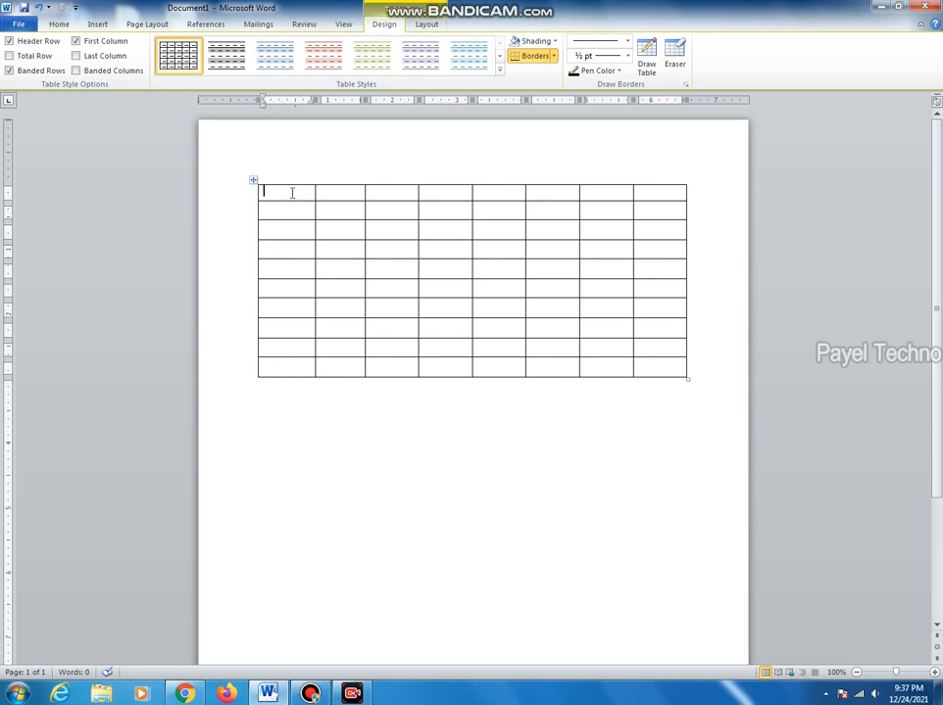
pyautogui.moveTo(688, 380); pyautogui.dragTo(689, 435)
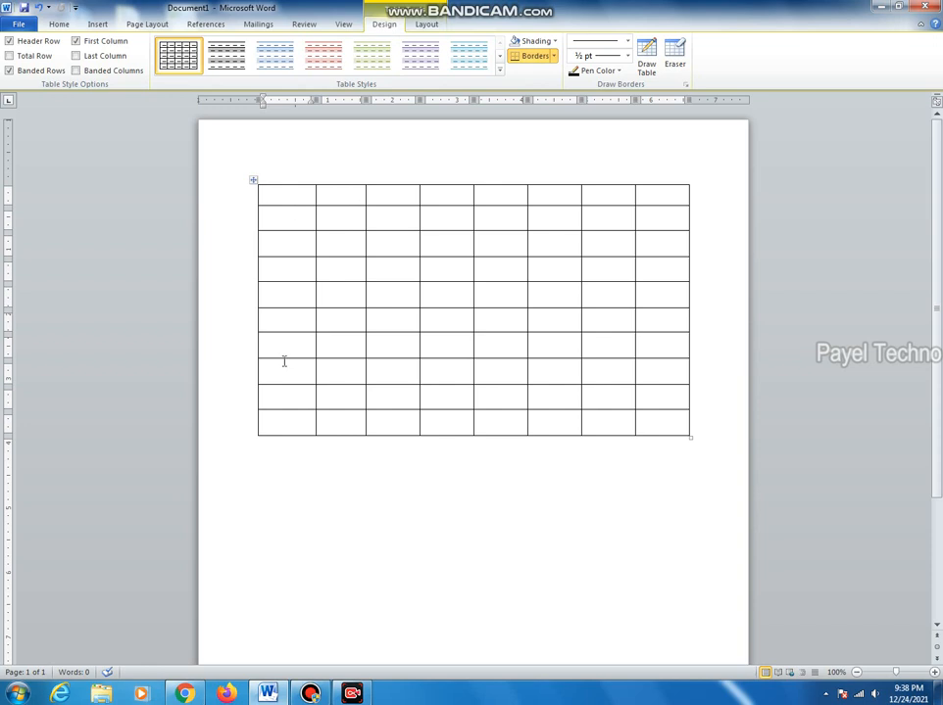
pyautogui.click(278, 465)
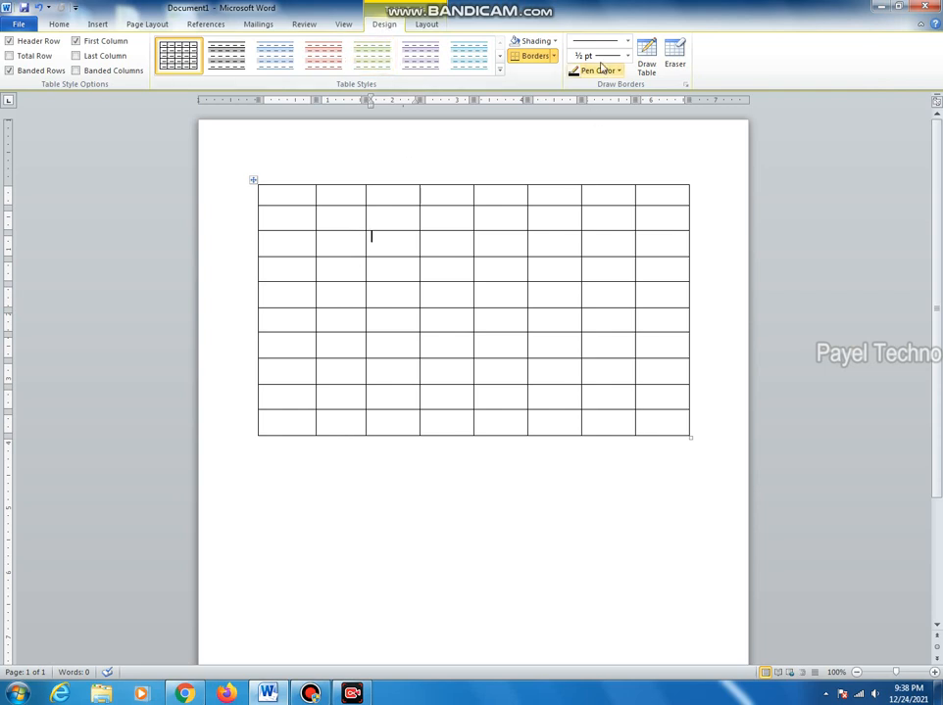
# Erase the first two partitions in the top row and the horizontal borders below the third-row cells of columns three and four
pyautogui.click(674, 59)
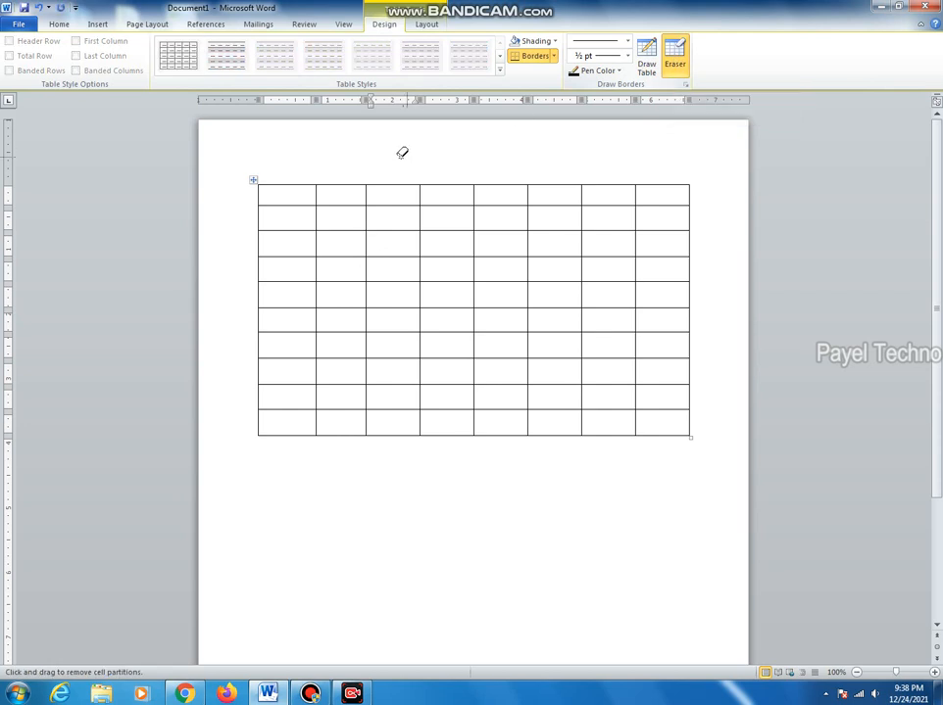
pyautogui.click(316, 191)
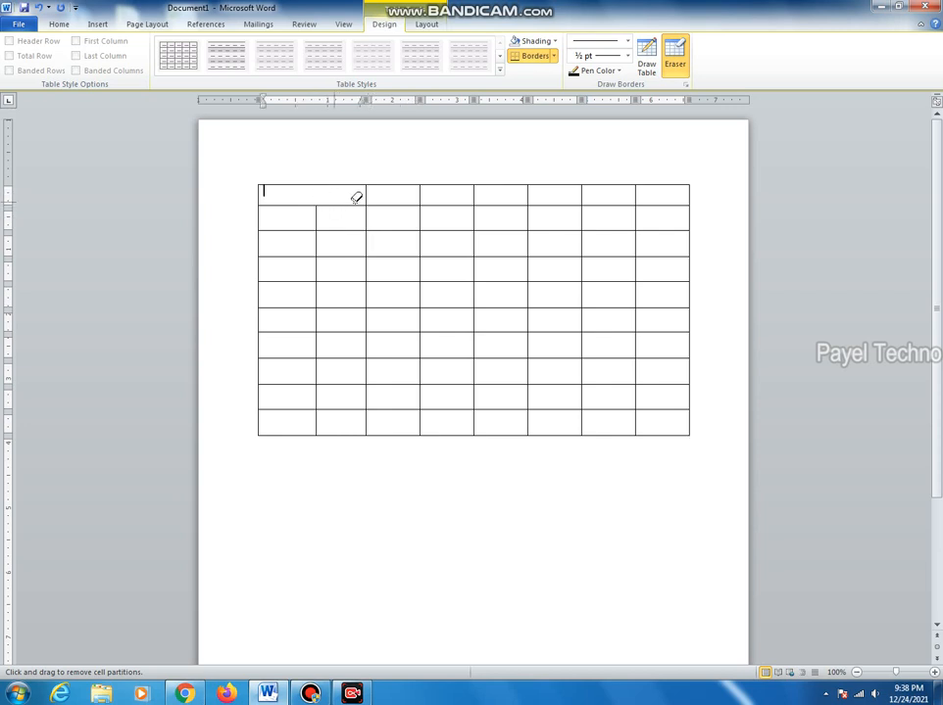
pyautogui.click(366, 192)
pyautogui.click(383, 256)
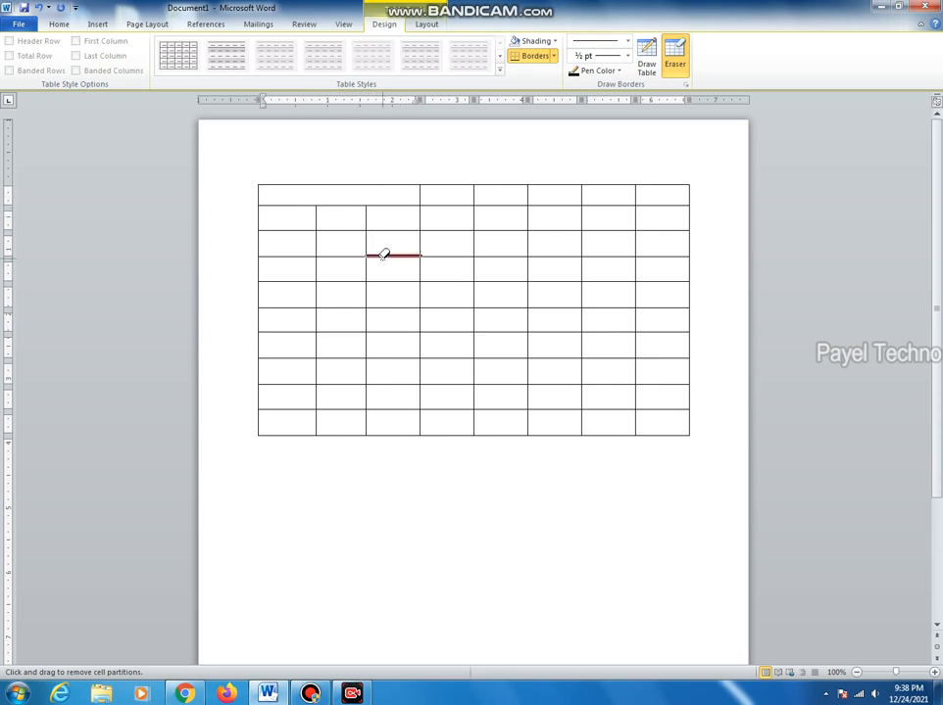
pyautogui.click(449, 257)
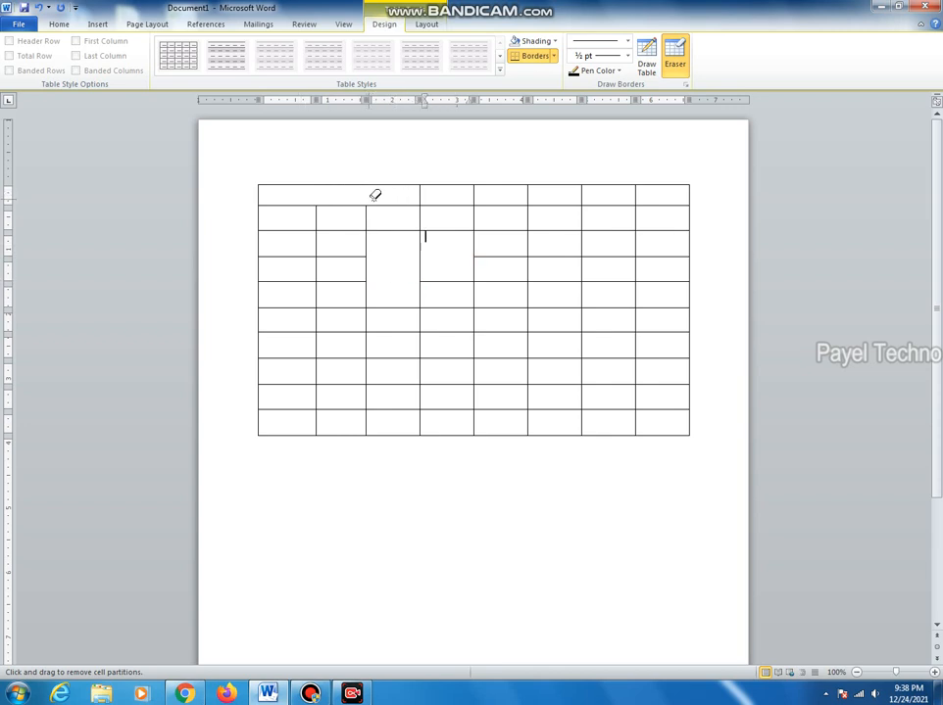
# Erase the remaining top-row partitions, the fifth column's horizontal borders below it, and the border between the second row's sixth and seventh cells
pyautogui.click(412, 194)
pyautogui.moveTo(397, 187); pyautogui.dragTo(656, 191)
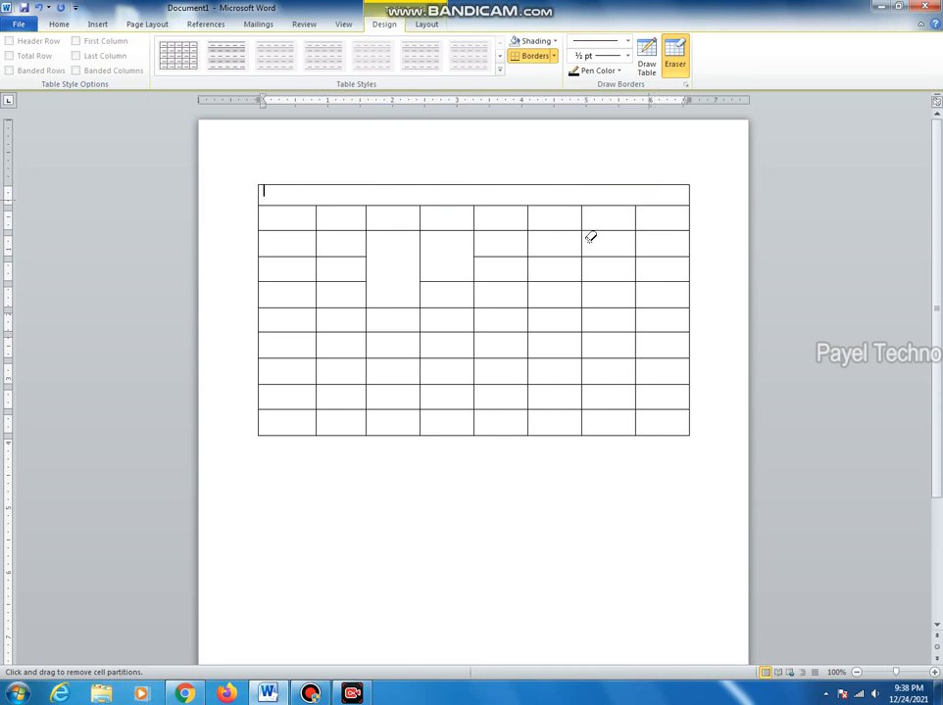
pyautogui.moveTo(507, 228); pyautogui.dragTo(509, 415)
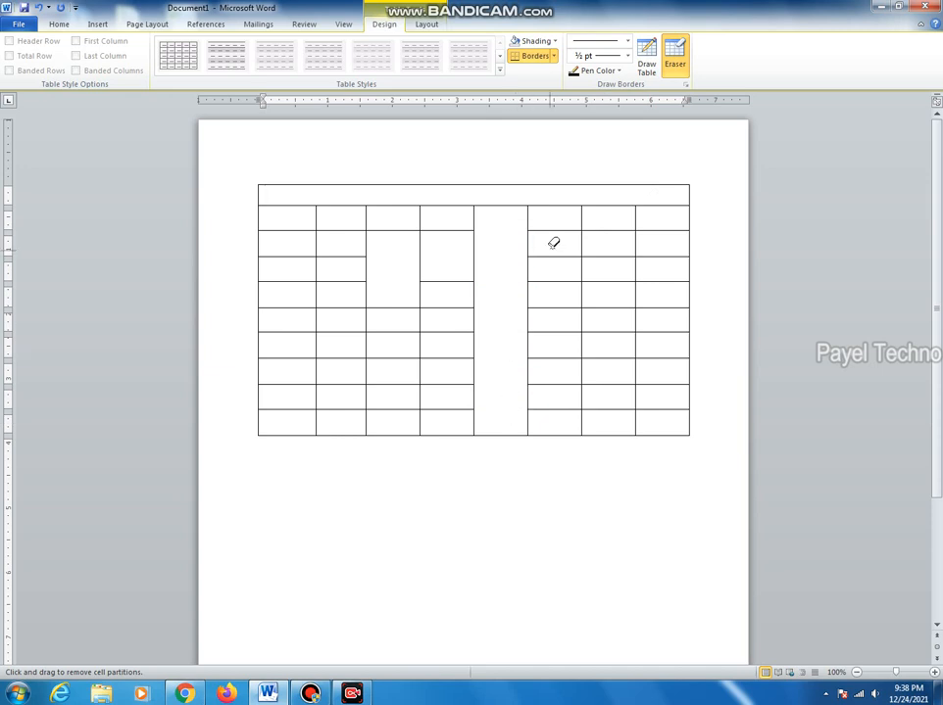
pyautogui.moveTo(565, 214)
pyautogui.mouseDown()
pyautogui.moveTo(599, 217)
pyautogui.moveTo(598, 206)
pyautogui.mouseUp()
# Draw a horizontal border across the middle of the tall merged fifth-column cell, and turn off table drawing
pyautogui.click(645, 62)
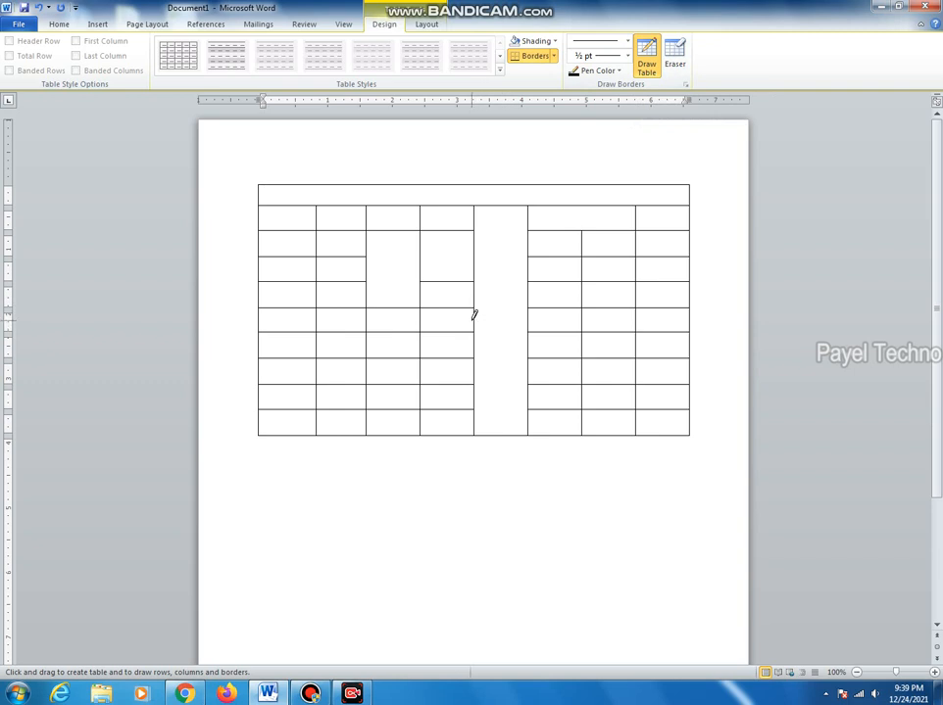
pyautogui.moveTo(475, 319); pyautogui.dragTo(527, 320)
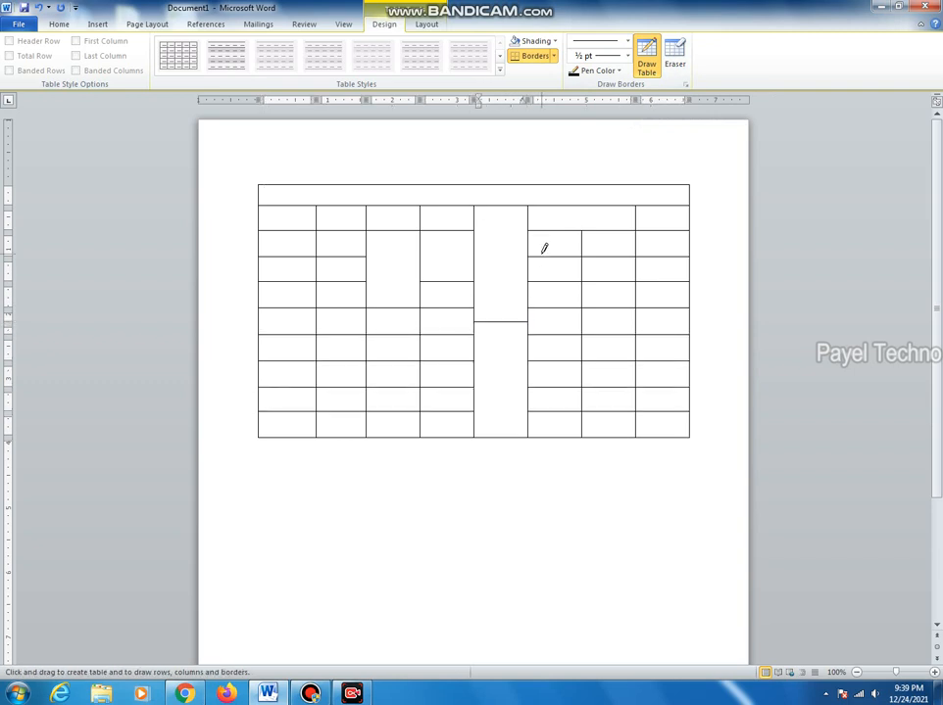
pyautogui.click(652, 57)
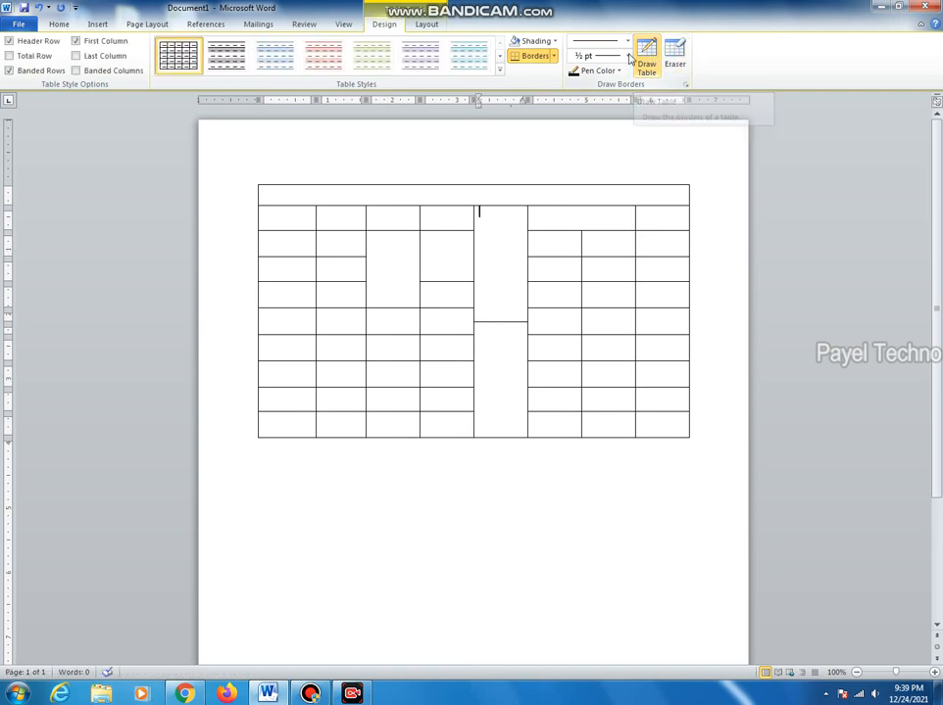
pyautogui.click(450, 198)
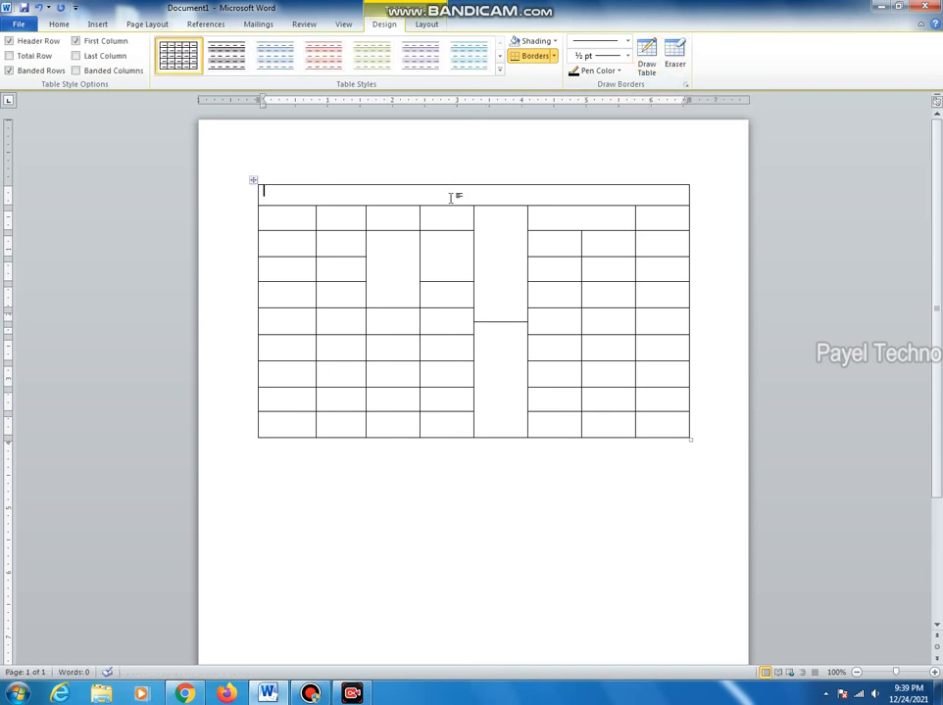
# Select the whole modified table and delete it from the page
pyautogui.click(253, 182)
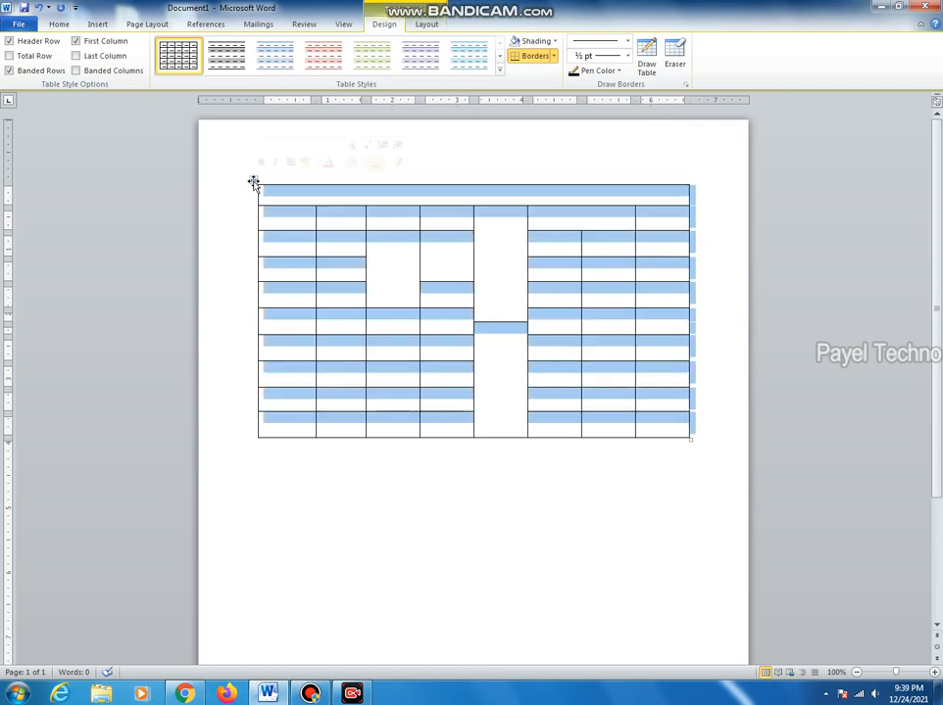
pyautogui.click(428, 26)
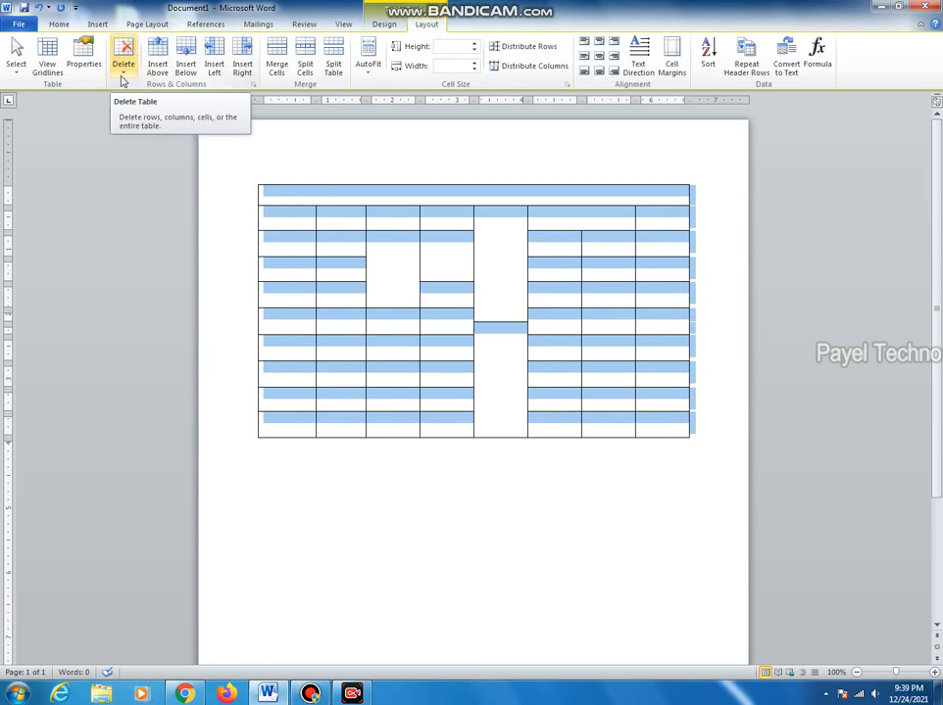
pyautogui.click(386, 25)
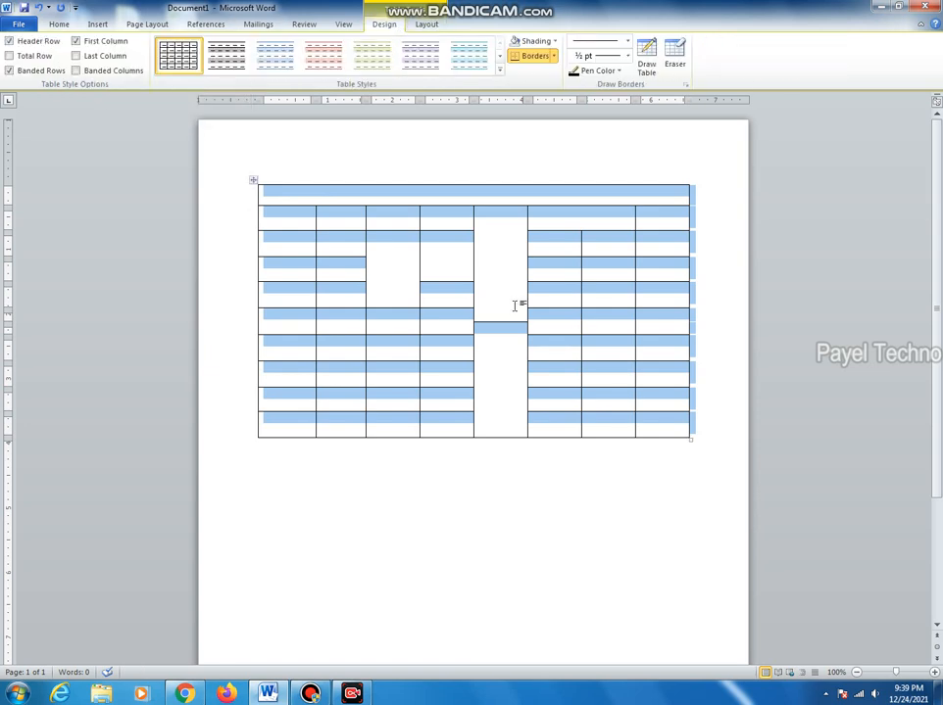
pyautogui.press('BackSpace')
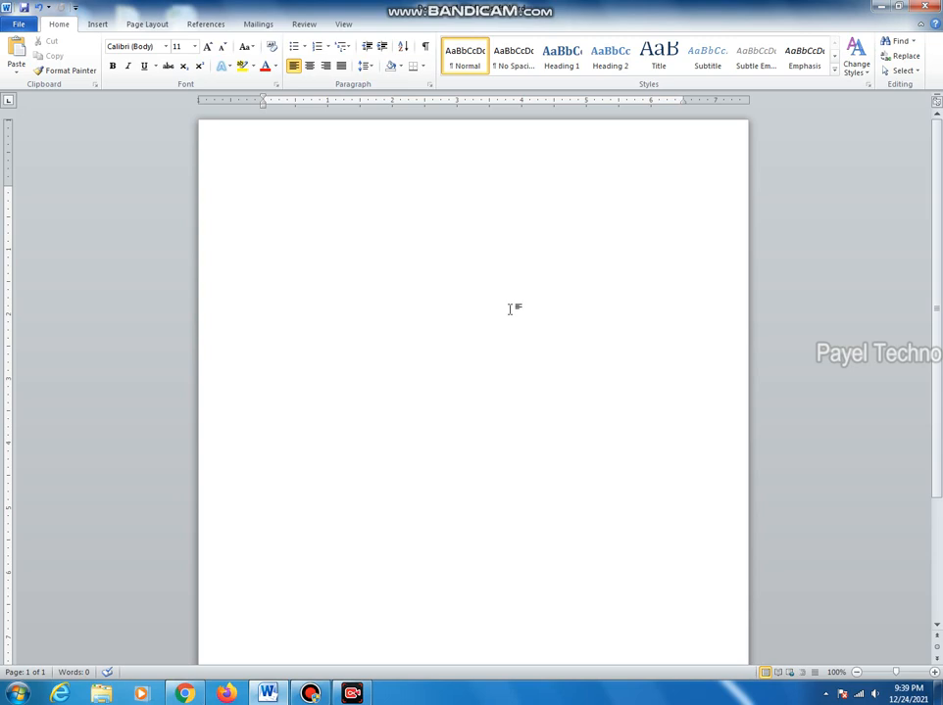
# Insert a new 10-column by 8-row table and stretch it down to make all rows taller
pyautogui.click(97, 23)
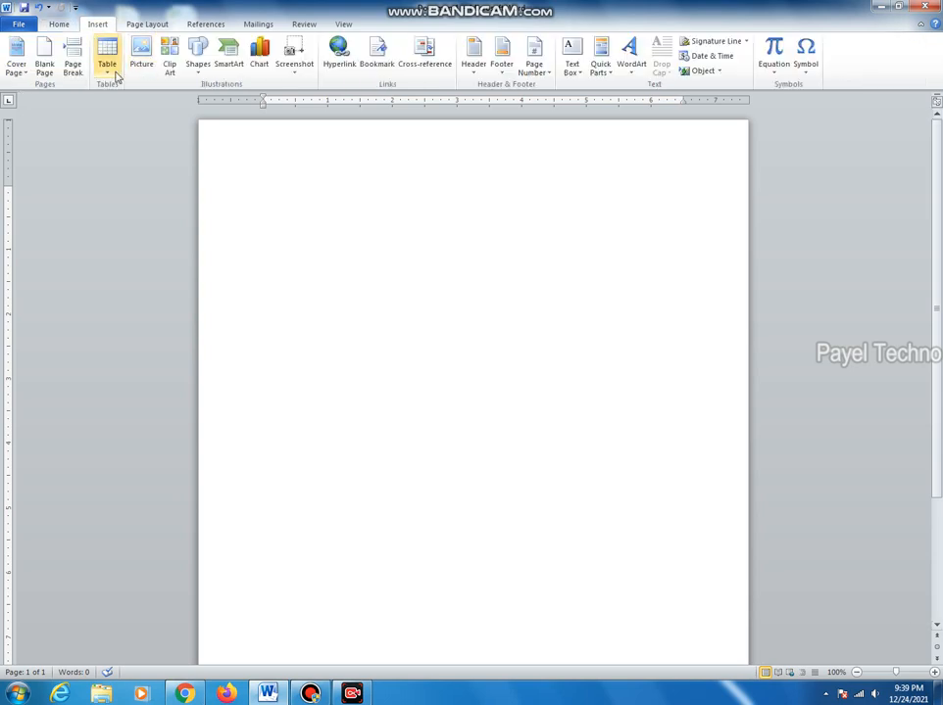
pyautogui.click(107, 66)
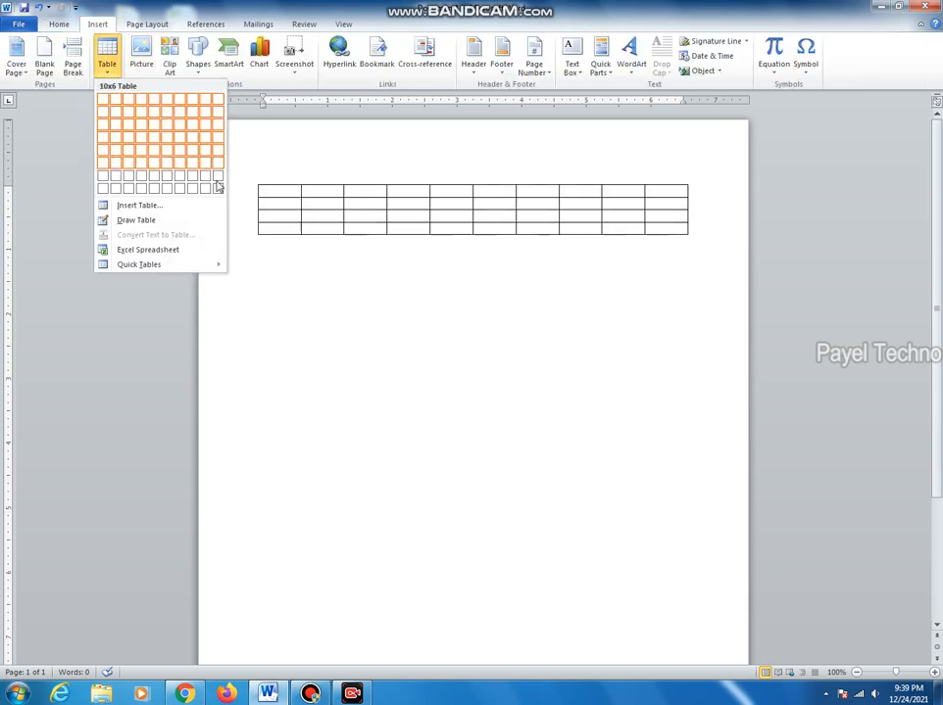
pyautogui.click(209, 190)
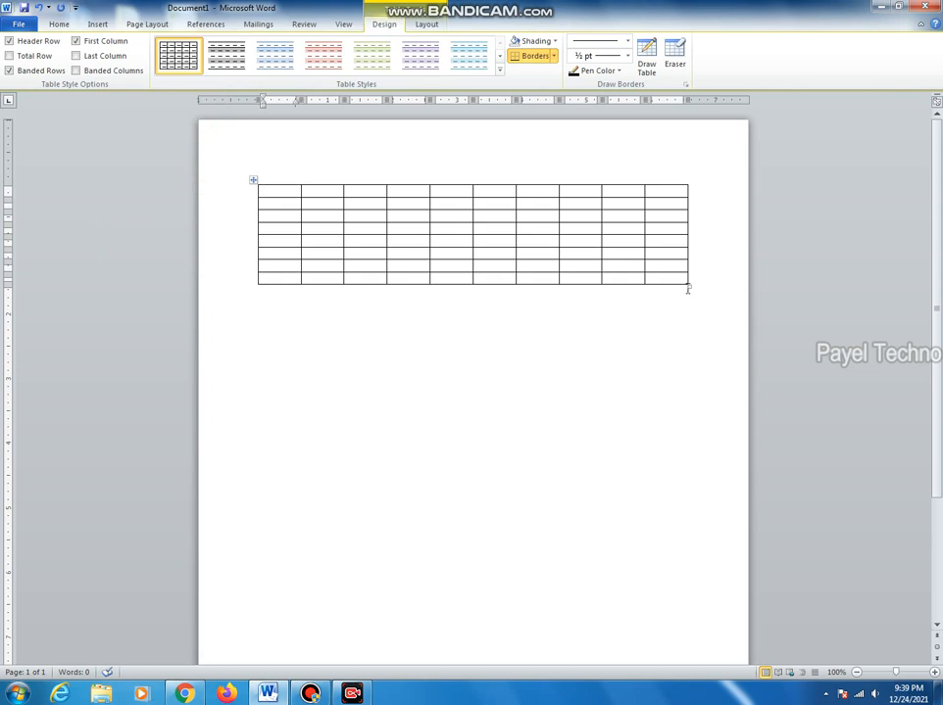
pyautogui.moveTo(687, 285)
pyautogui.mouseDown()
pyautogui.moveTo(707, 398)
pyautogui.moveTo(695, 415)
pyautogui.mouseUp()
# Erase all partitions in the table's top row to form a single cell, and enter the heading MARKSHEET in it
pyautogui.click(674, 55)
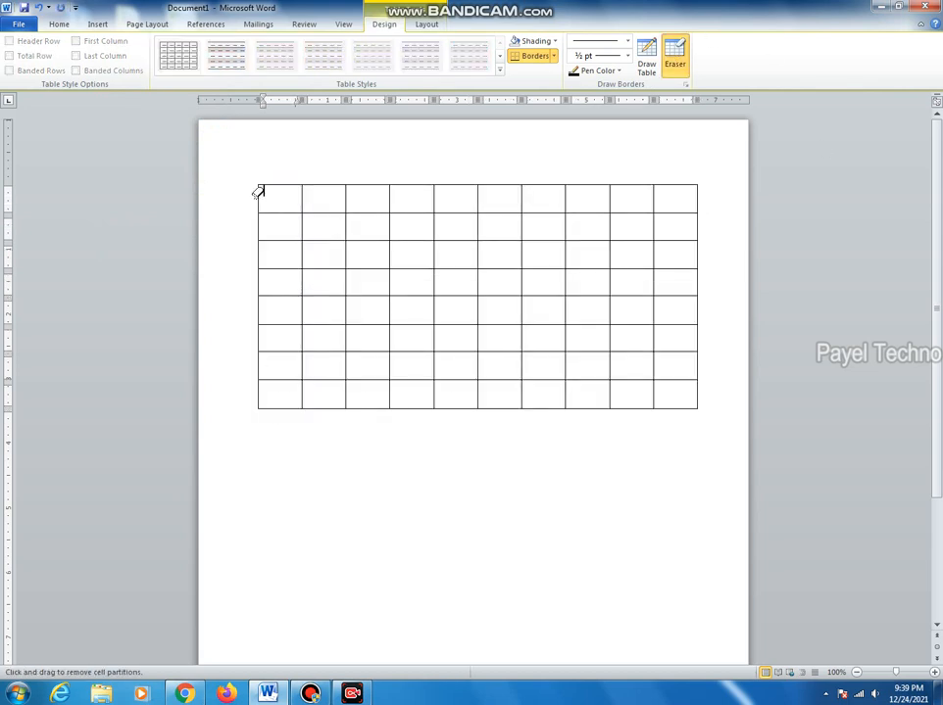
pyautogui.moveTo(279, 192); pyautogui.dragTo(665, 197)
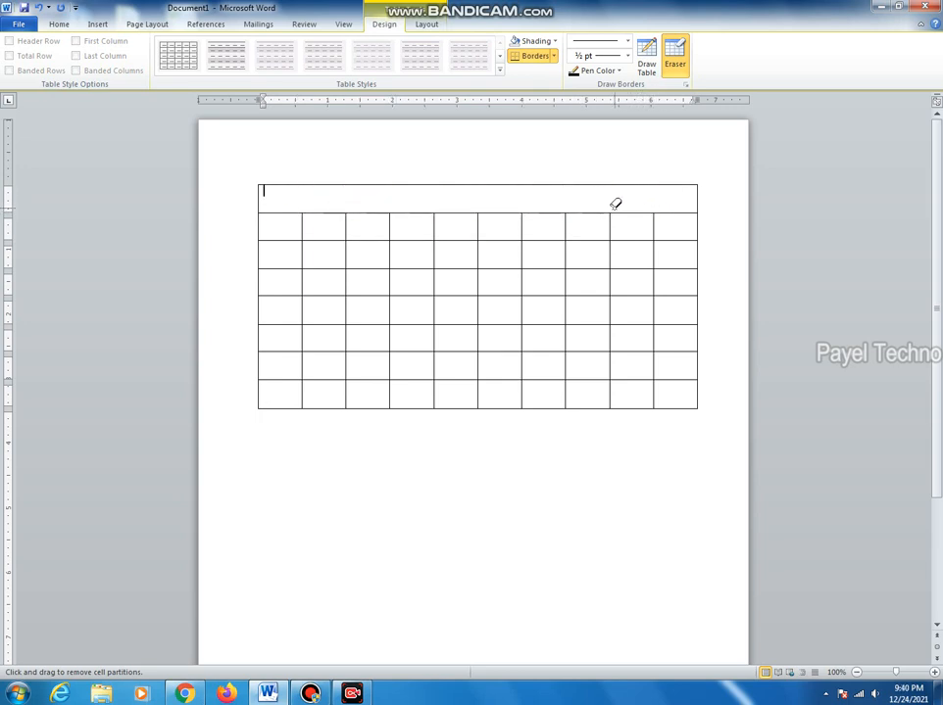
pyautogui.write('MARKSHEET')
pyautogui.press('Tab')
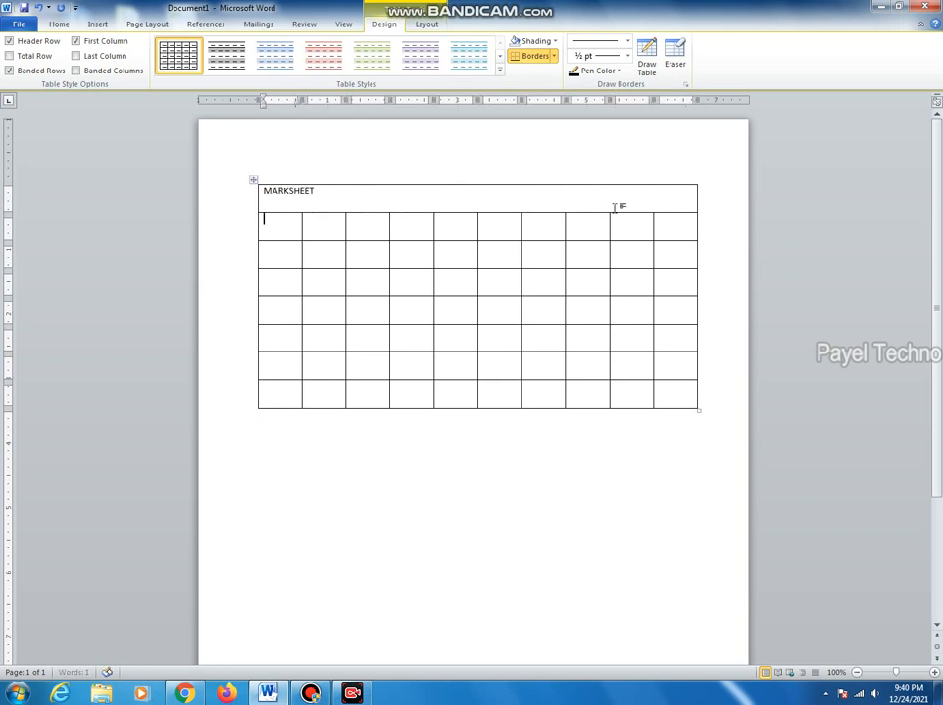
# Erase the partitions between rows two and three in the first two and last columns, and join row two's cells across columns three to nine
pyautogui.click(675, 57)
pyautogui.click(294, 240)
pyautogui.click(328, 240)
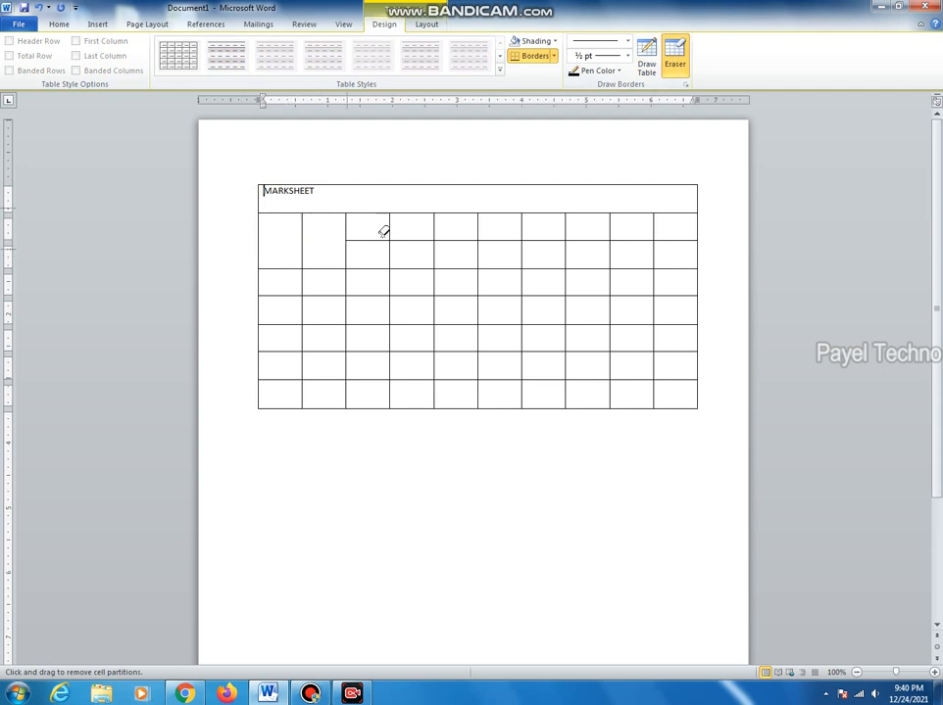
pyautogui.moveTo(383, 221); pyautogui.dragTo(627, 225)
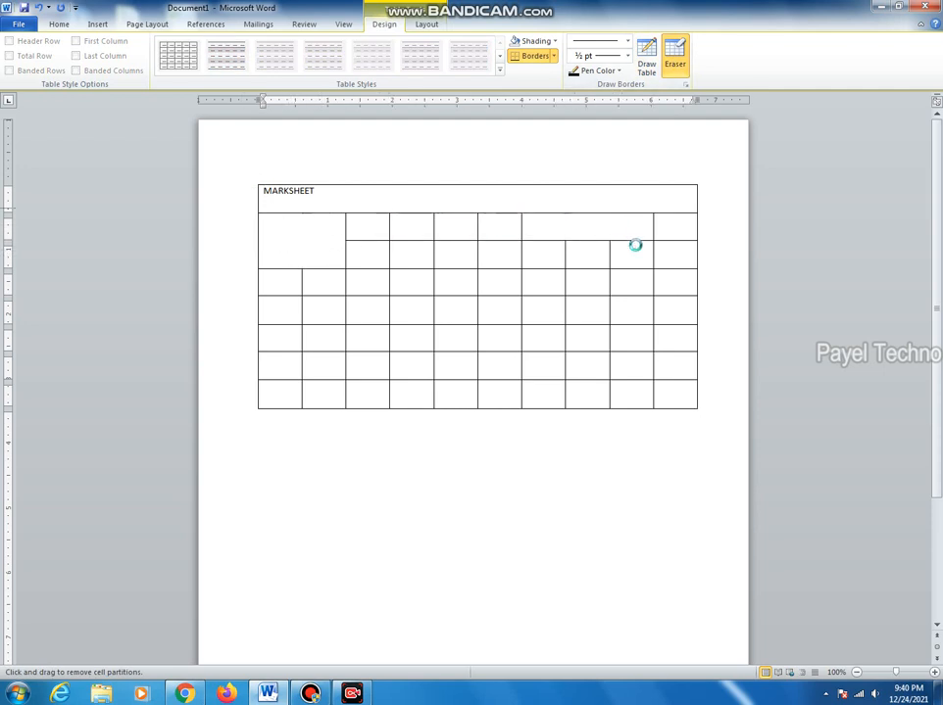
pyautogui.click(683, 241)
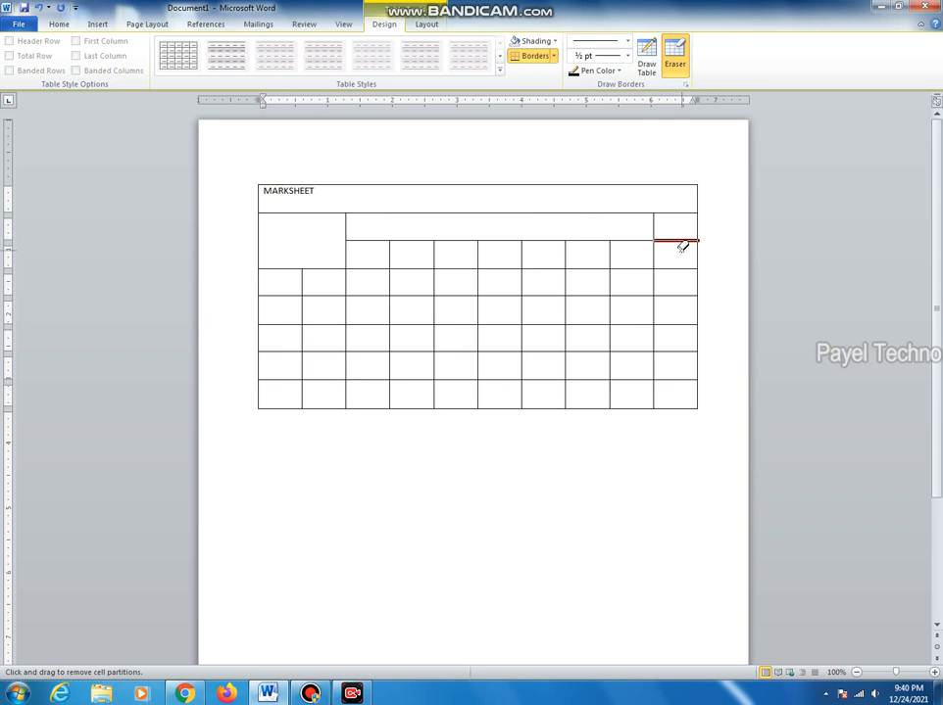
pyautogui.click(673, 64)
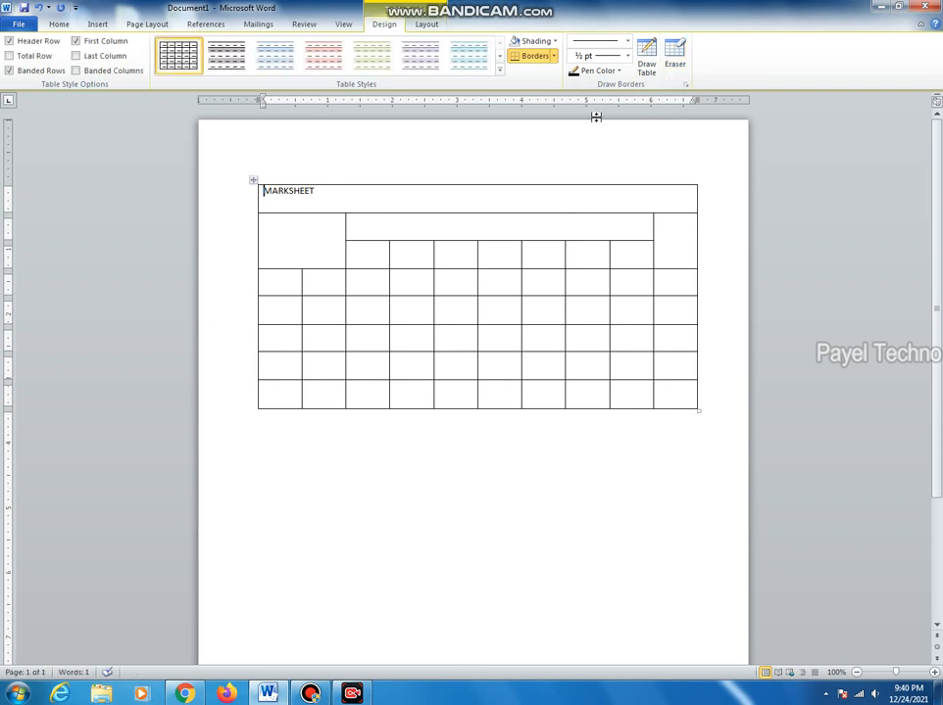
# Draw a vertical border through the large merged cell below MARKSHEET, splitting it into two tall cells aligned with the columns below
pyautogui.click(646, 57)
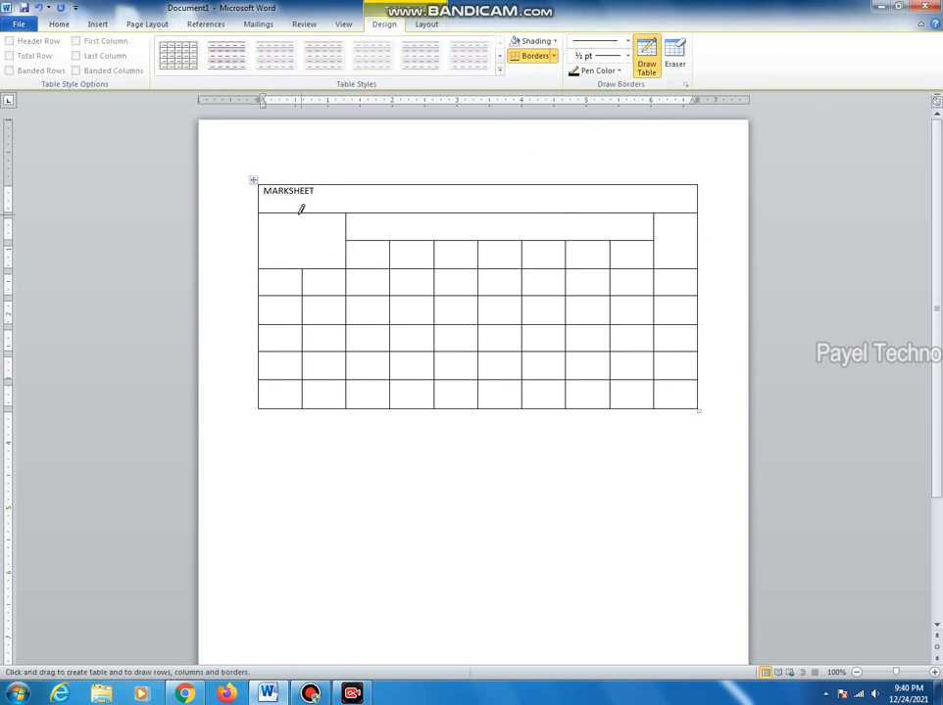
pyautogui.moveTo(300, 213); pyautogui.dragTo(306, 265)
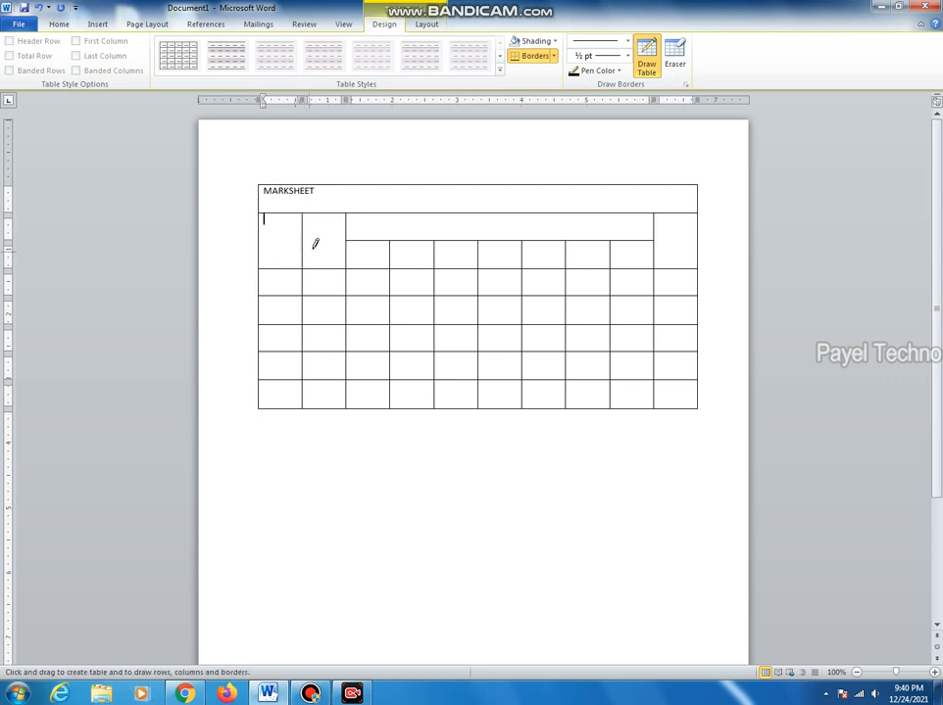
pyautogui.press('Escape')
# Enter the headers ROLL, NAME, SUBJECT and TOTAL in the cells of the row below the MARKSHEET heading
pyautogui.write('ROLL')
pyautogui.press('Tab')
pyautogui.write('NAM')
pyautogui.press('Tab')
pyautogui.write('SU')
pyautogui.press('Tab')
pyautogui.write('TOTAL')
pyautogui.press('Tab')
pyautogui.press('Tab')
pyautogui.press('Tab')
# Fill the seven cells under SUBJECT with BENG, ENG, MATH, GEO, HIS, L.SC and P.SC
pyautogui.write('BENG')
pyautogui.press('Tab')
pyautogui.write('ENG')
pyautogui.press('Tab')
pyautogui.write('MATH')
pyautogui.press('Tab')
pyautogui.write('GEO')
pyautogui.press('Tab')
pyautogui.write('HIS')
pyautogui.press('Tab')
pyautogui.write('L.SC')
pyautogui.press('Tab')
pyautogui.write('P.')
pyautogui.press('Tab')
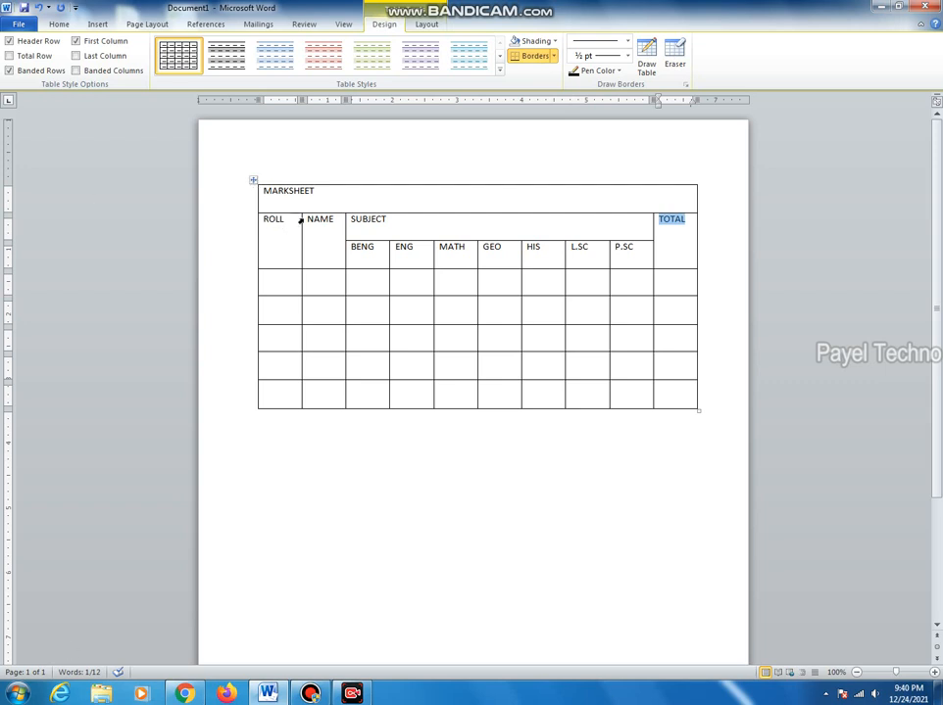
# Centre the whole table on the page and align all cell contents centrally, both horizontally and vertically
pyautogui.click(253, 180)
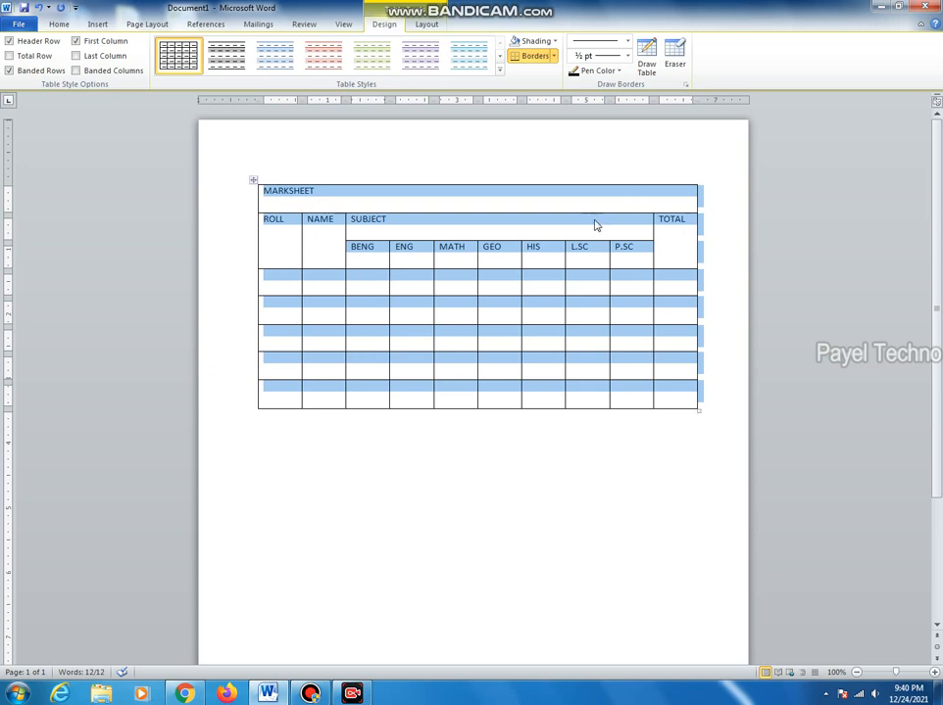
pyautogui.click(59, 23)
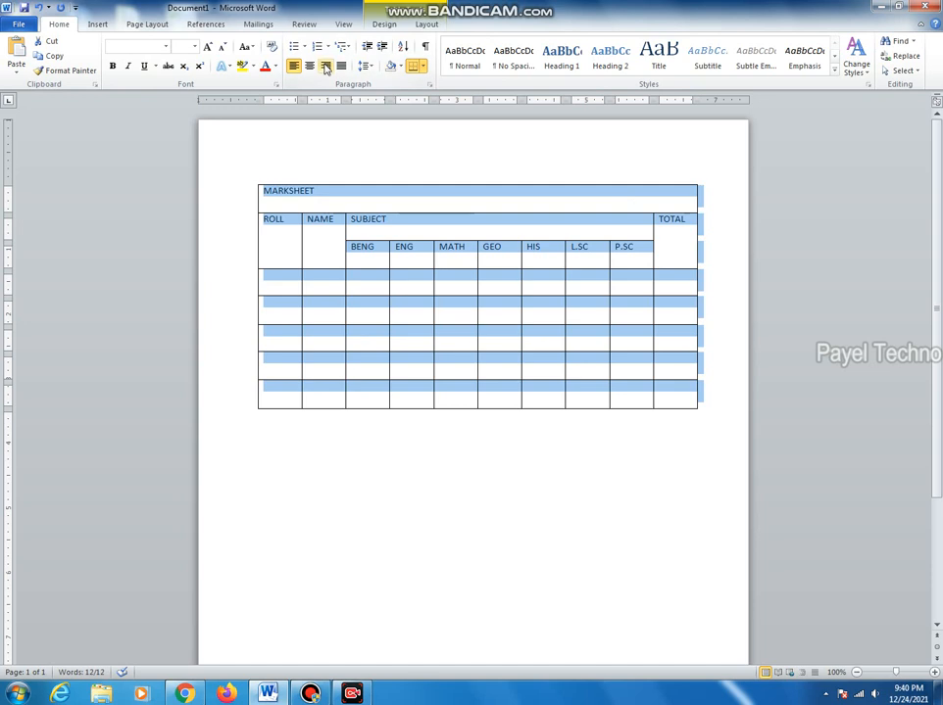
pyautogui.click(310, 67)
pyautogui.click(310, 67)
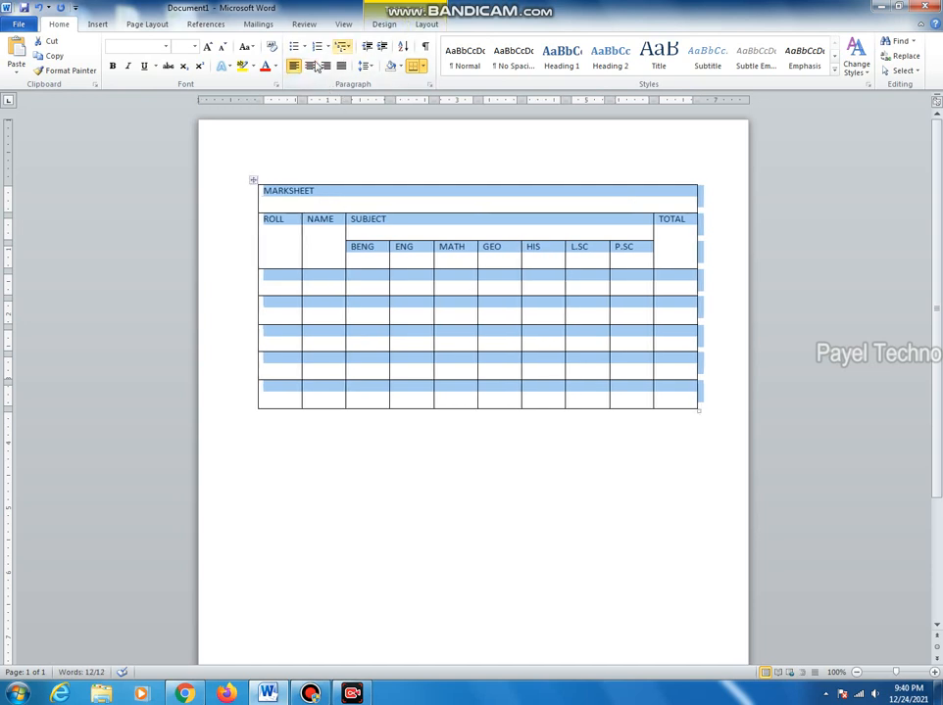
pyautogui.click(309, 67)
pyautogui.click(426, 24)
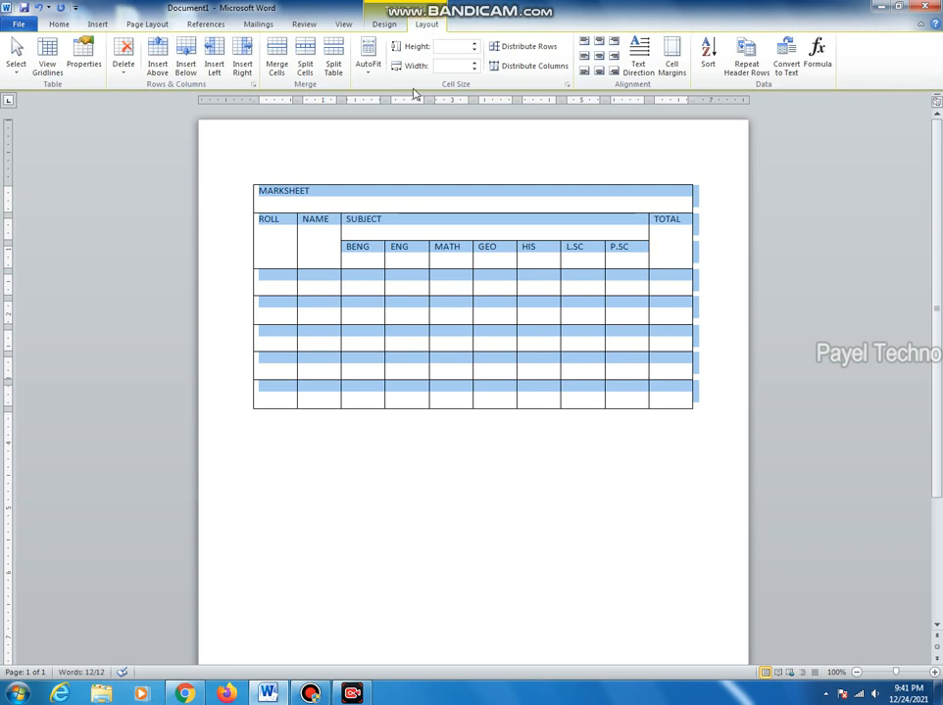
pyautogui.click(599, 59)
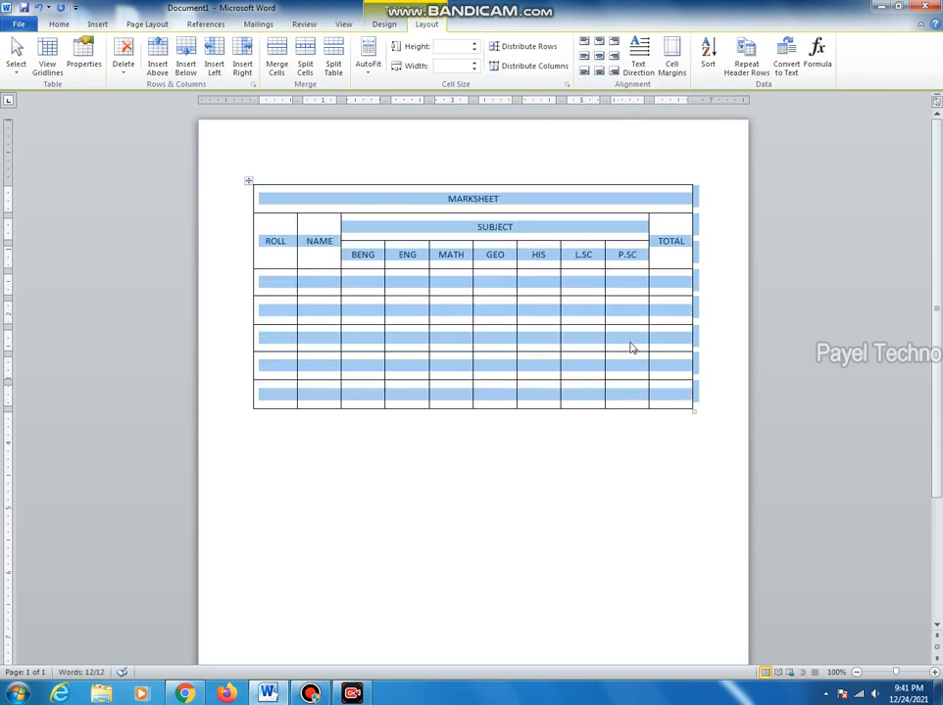
# Enlarge the font of the entire table by two sizes and deselect the table
pyautogui.hotkey('ctrl', 'shift', '.')
pyautogui.hotkey('ctrl', 'shift', '.')
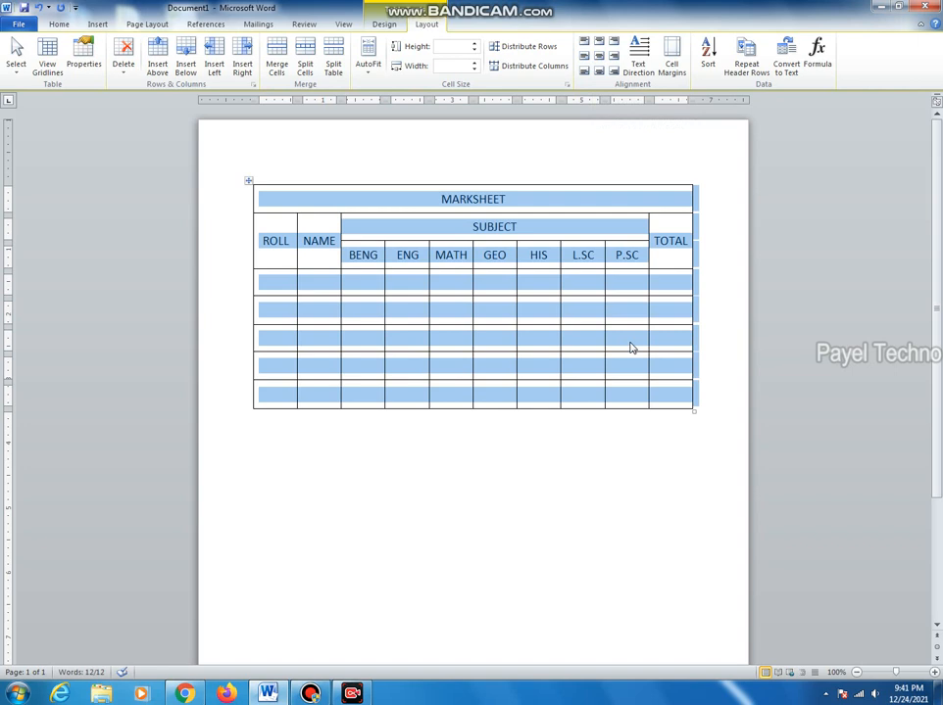
pyautogui.click(632, 347)
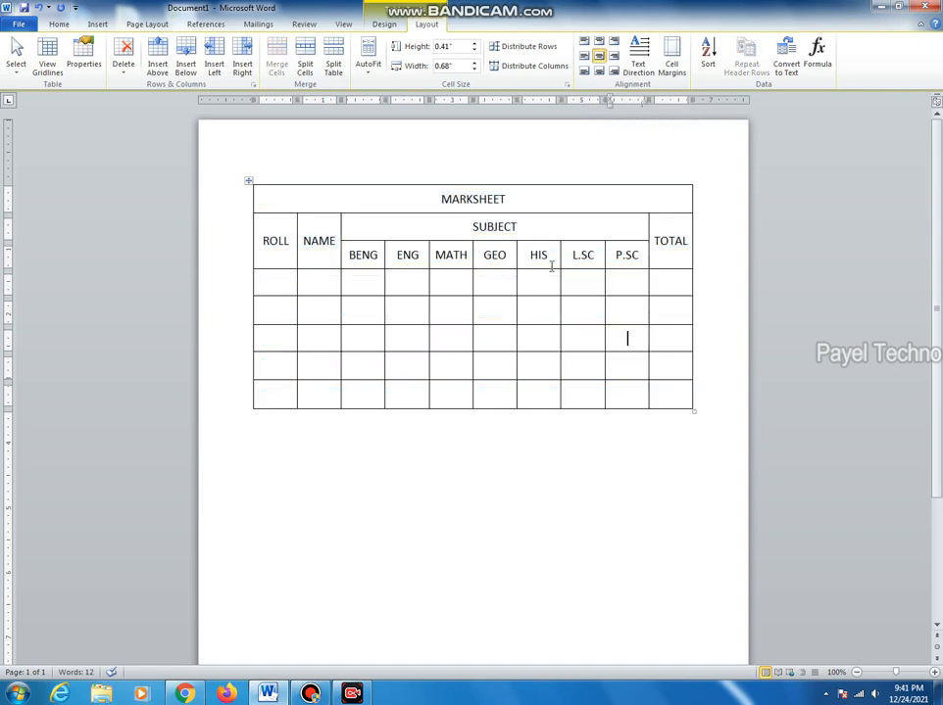
# Fill the first student row with roll 10, the student's name and the marks 85, 95, 85, 75, 84, 56 and 85
pyautogui.click(273, 285)
pyautogui.write('10')
pyautogui.press('Tab')
pyautogui.write('AMIT')
pyautogui.press('Tab')
pyautogui.write('85')
pyautogui.press('Tab')
pyautogui.write('95')
pyautogui.press('Tab')
pyautogui.write('85')
pyautogui.press('Tab')
pyautogui.write('7')
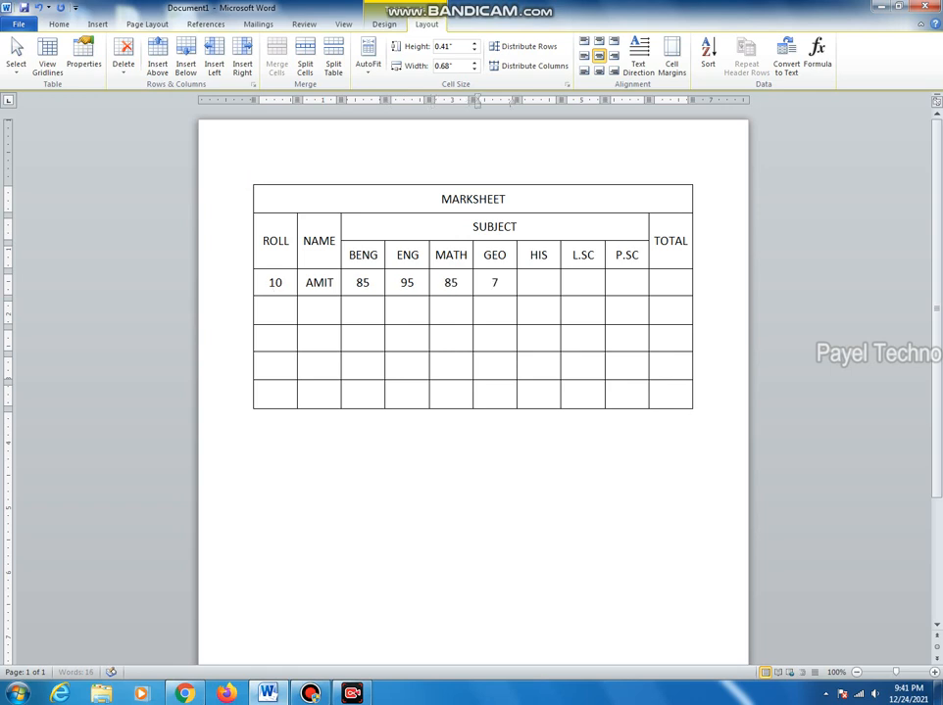
pyautogui.write('84')
pyautogui.press('Tab')
pyautogui.write('56')
pyautogui.press('Tab')
pyautogui.write('85')
pyautogui.press('Tab')
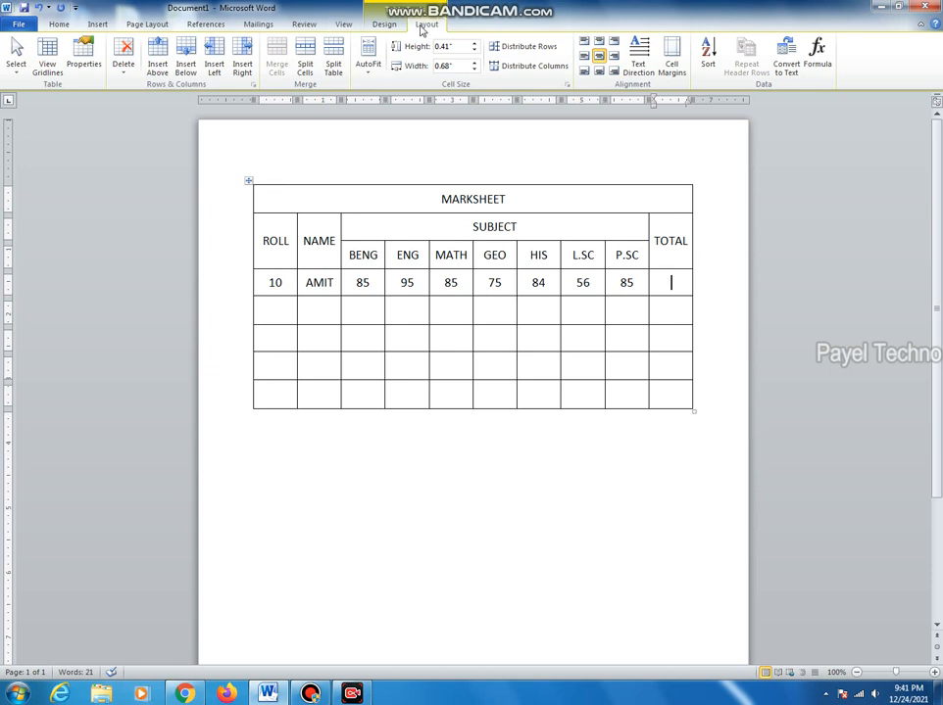
# Insert a SUM formula in the first student's TOTAL cell that adds the marks to its left
pyautogui.click(819, 61)
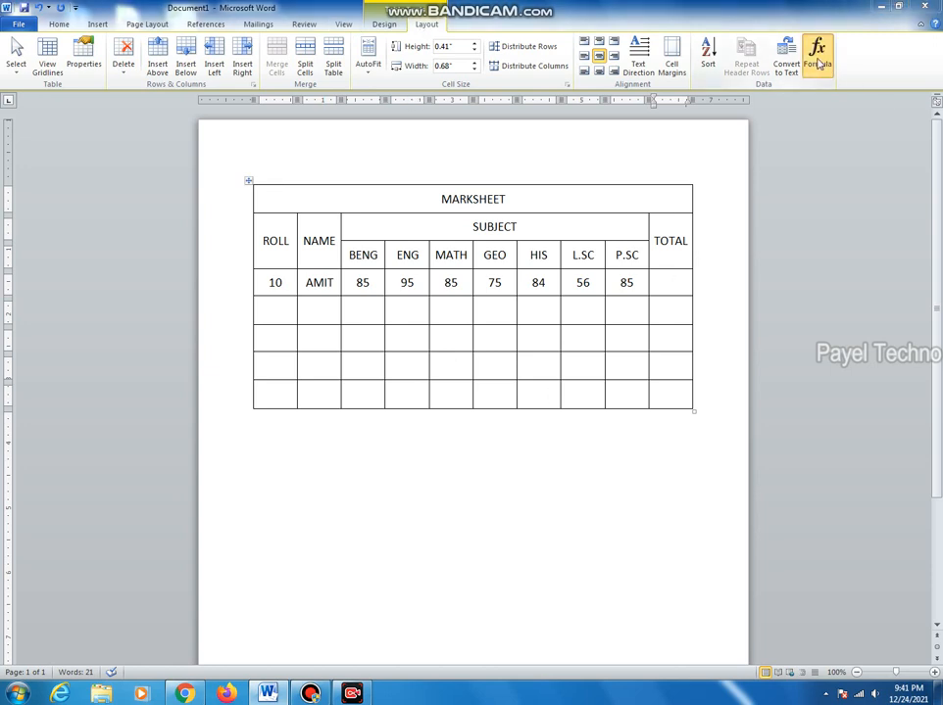
pyautogui.moveTo(501, 276); pyautogui.dragTo(469, 77)
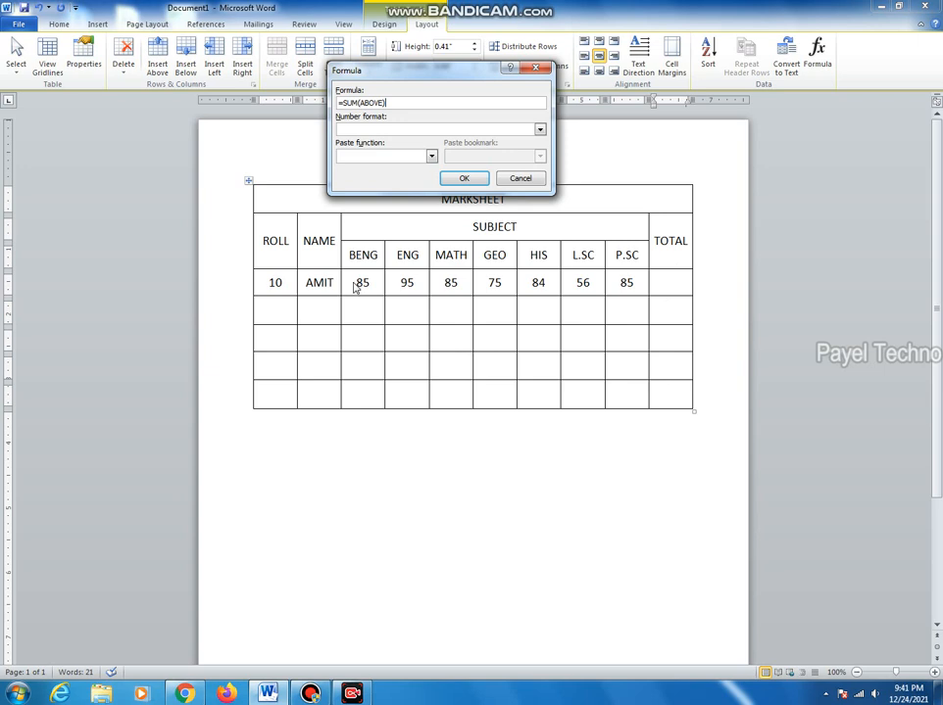
pyautogui.press('BackSpace')
pyautogui.press('BackSpace')
pyautogui.press('BackSpace')
pyautogui.click(476, 178)
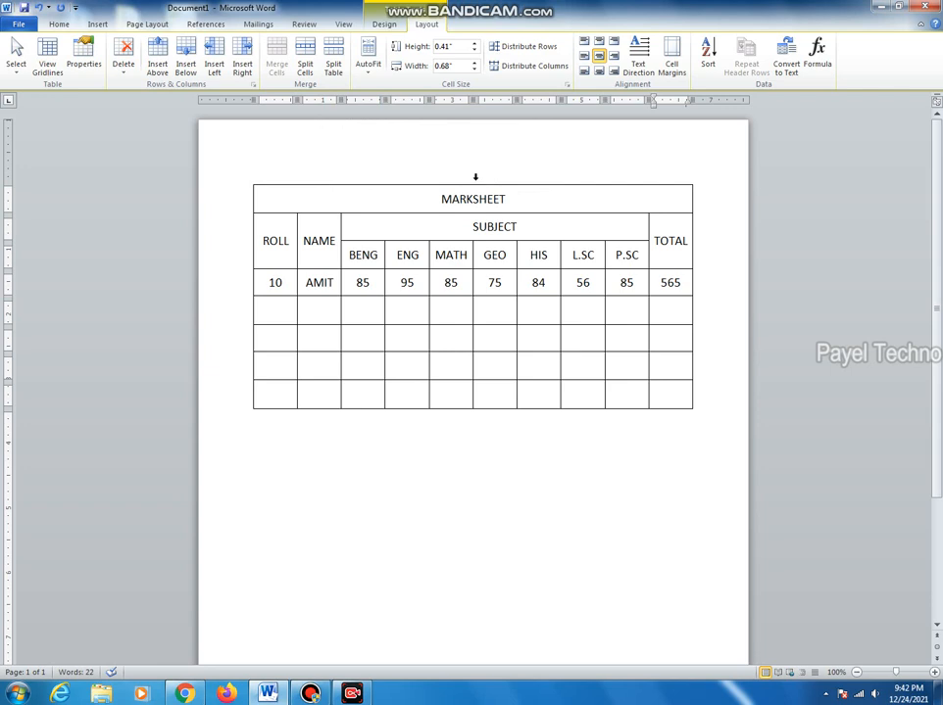
# Fill the second student row with roll 50, the student's name and the marks 50, 60, 50, 40, 50, 48 and 45
pyautogui.press('Tab')
pyautogui.write('50')
pyautogui.press('Tab')
pyautogui.write('KAMAL')
pyautogui.press('Tab')
pyautogui.write('50')
pyautogui.press('Tab')
pyautogui.write('60')
pyautogui.press('Tab')
pyautogui.write('50')
pyautogui.press('Tab')
pyautogui.write('40')
pyautogui.press('Tab')
pyautogui.write('50')
pyautogui.press('Tab')
pyautogui.write('48')
pyautogui.press('Tab')
pyautogui.write('45')
pyautogui.press('Tab')
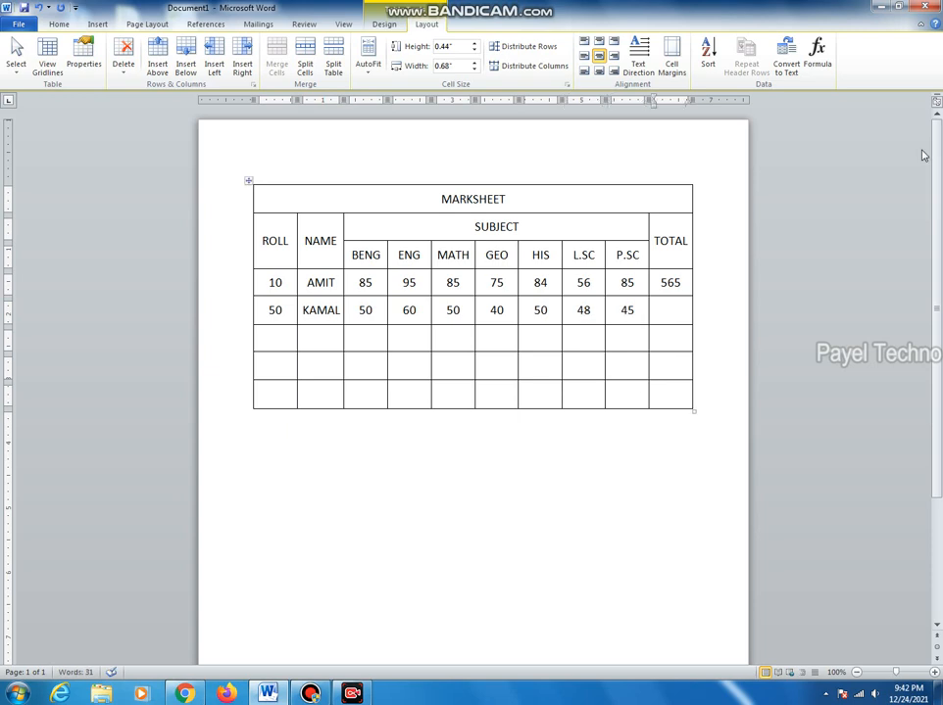
# Insert the formula =SUM(LEFT) in the second student's TOTAL cell
pyautogui.click(816, 54)
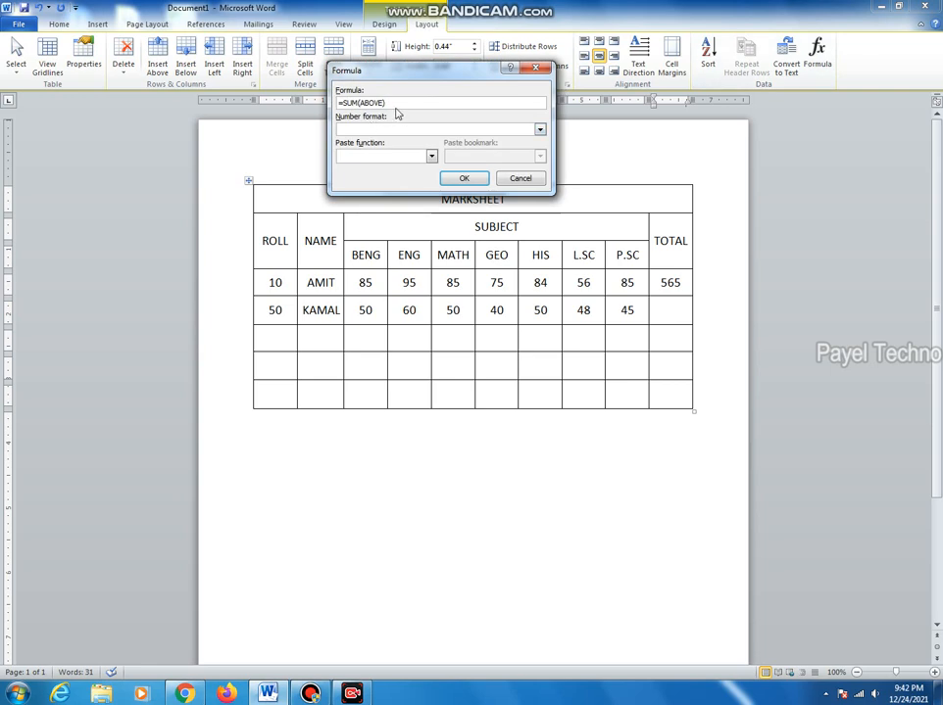
pyautogui.press('BackSpace')
pyautogui.write('LEFT')
pyautogui.press('Return')
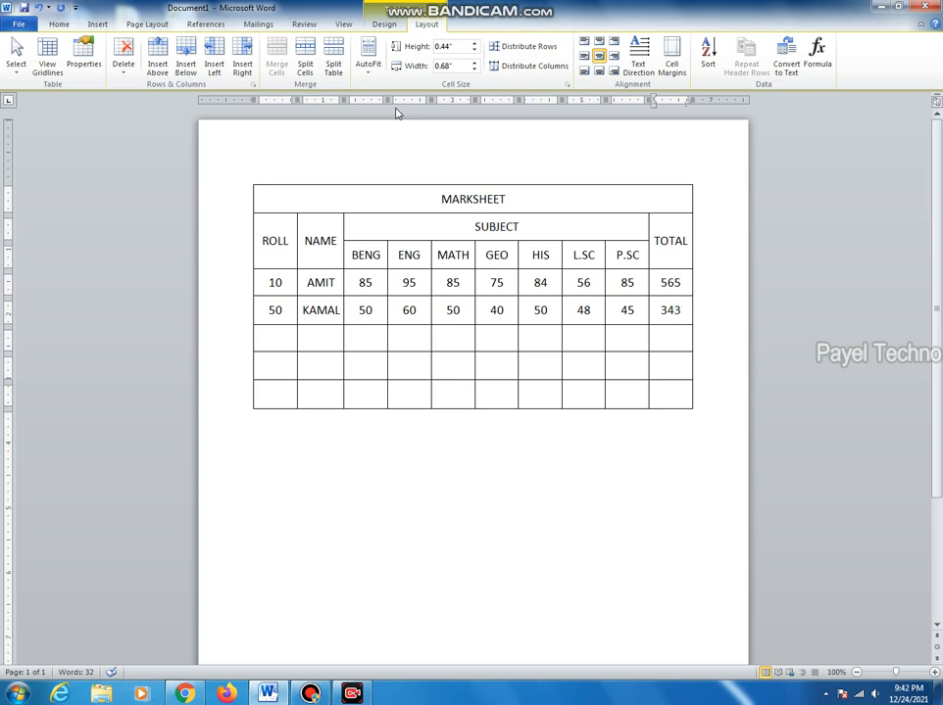
pyautogui.click(923, 8)
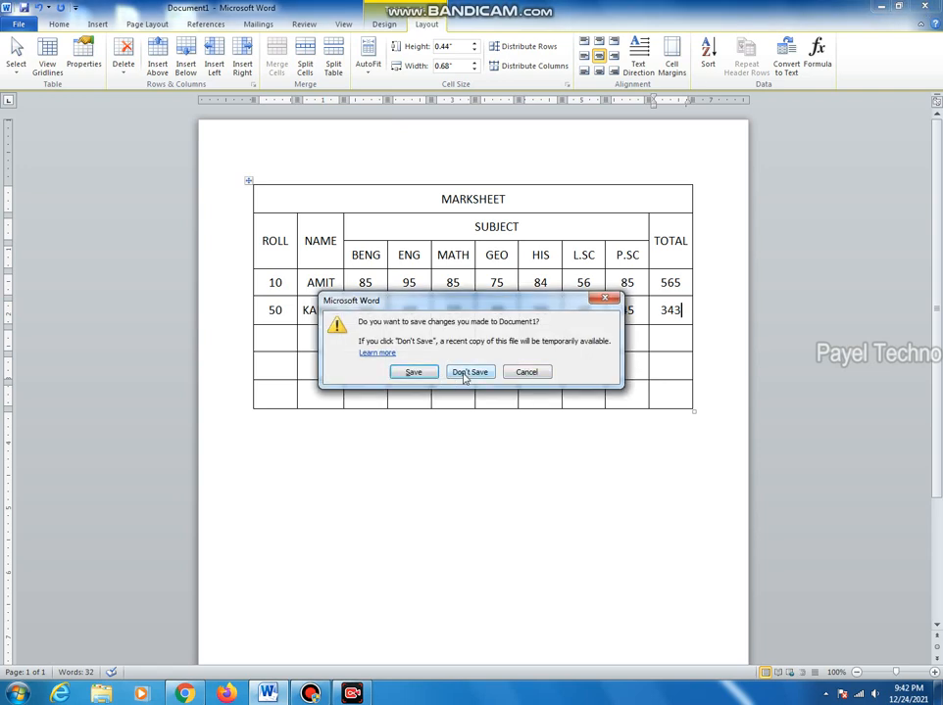
pyautogui.press('Escape')
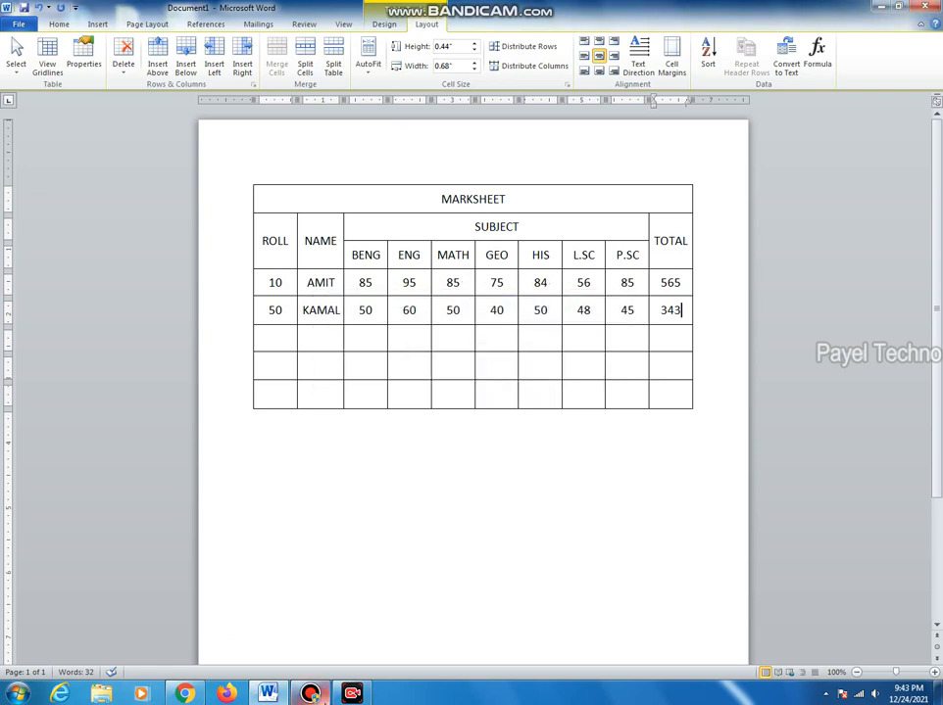